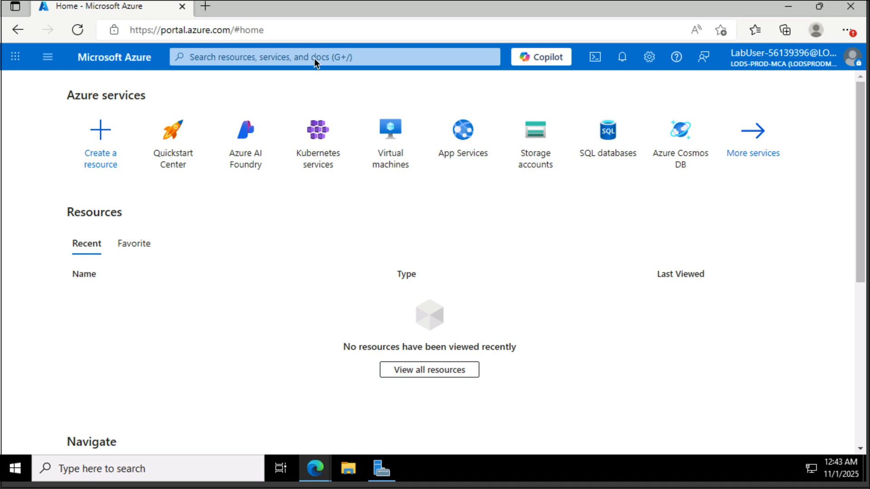
Step: Search 'log analytics w', open Log Analytics workspaces and start creating a new workspace
{"action": "left_click", "coordinate": [337, 57]}
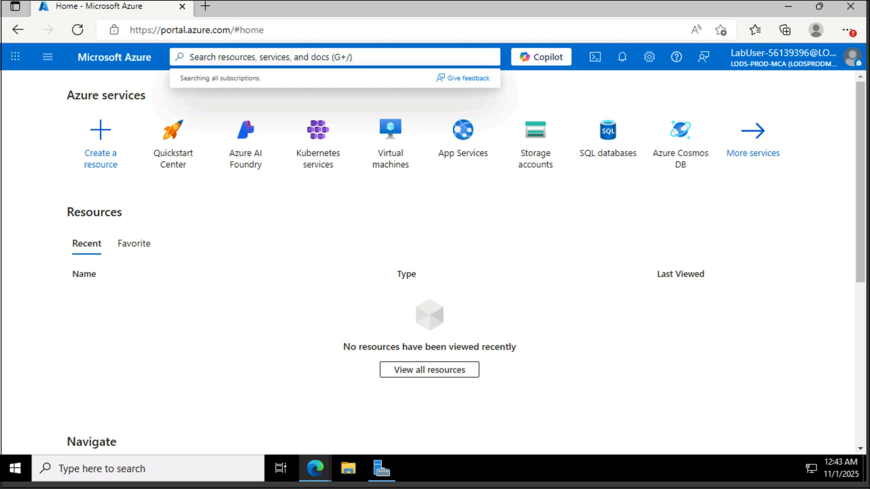
{"action": "type", "text": "log analytics "}
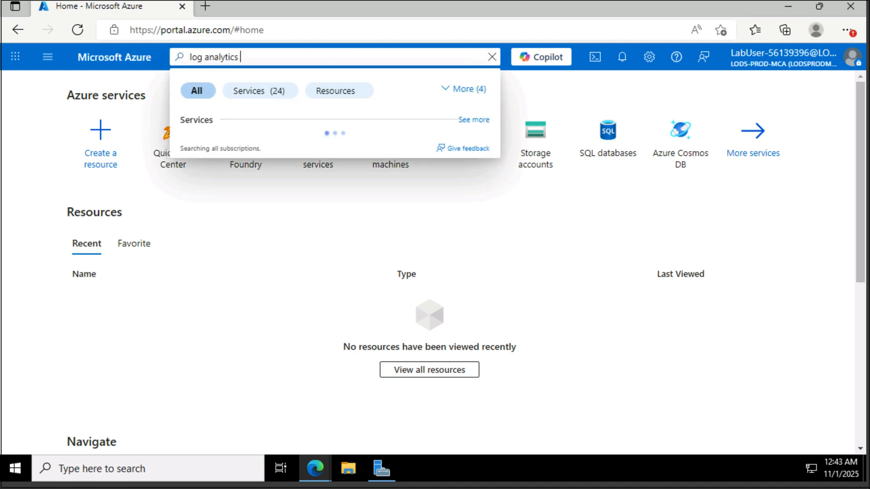
{"action": "type", "text": "w"}
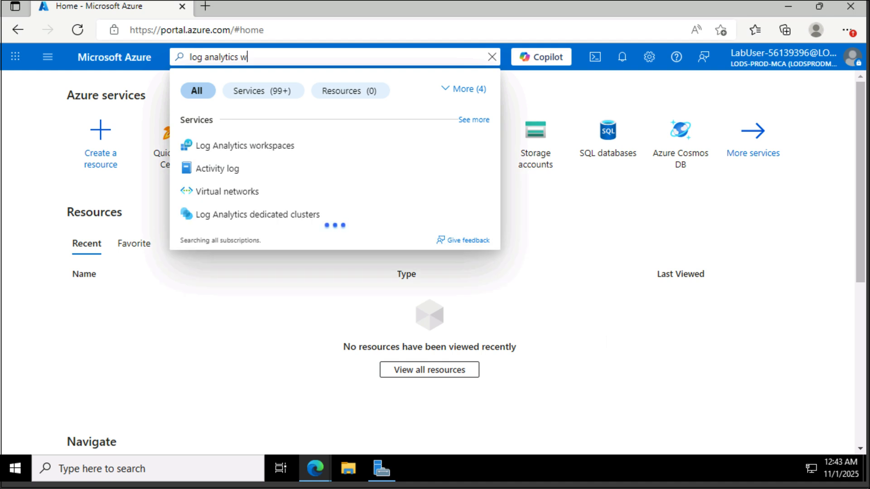
{"action": "left_click", "coordinate": [248, 145]}
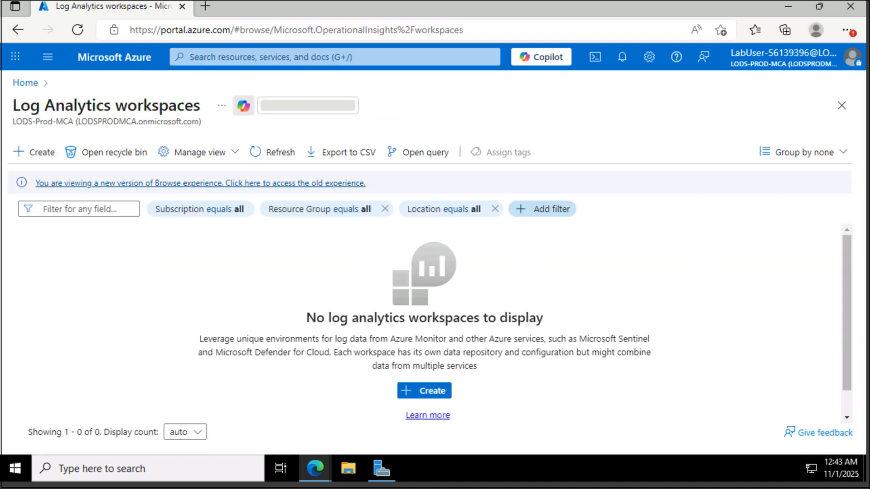
{"action": "left_click", "coordinate": [432, 391]}
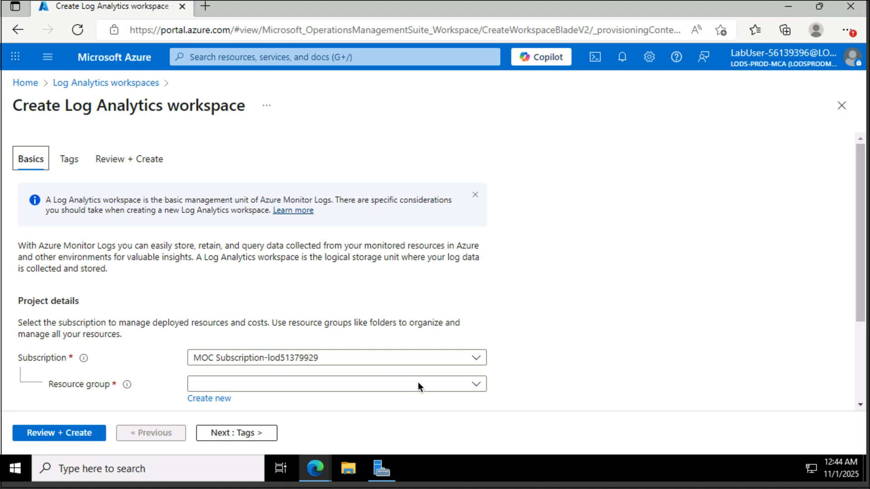
Step: Put the workspace in a new resource group named AZ801-L0201-RG
{"action": "left_click", "coordinate": [461, 388]}
{"action": "scroll", "coordinate": [530, 359], "scroll_direction": "down", "scroll_amount": 2}
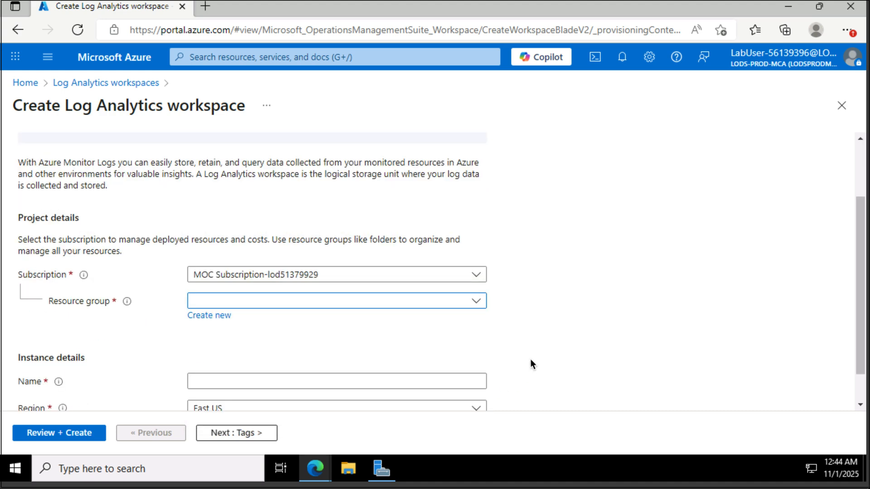
{"action": "left_click", "coordinate": [454, 304]}
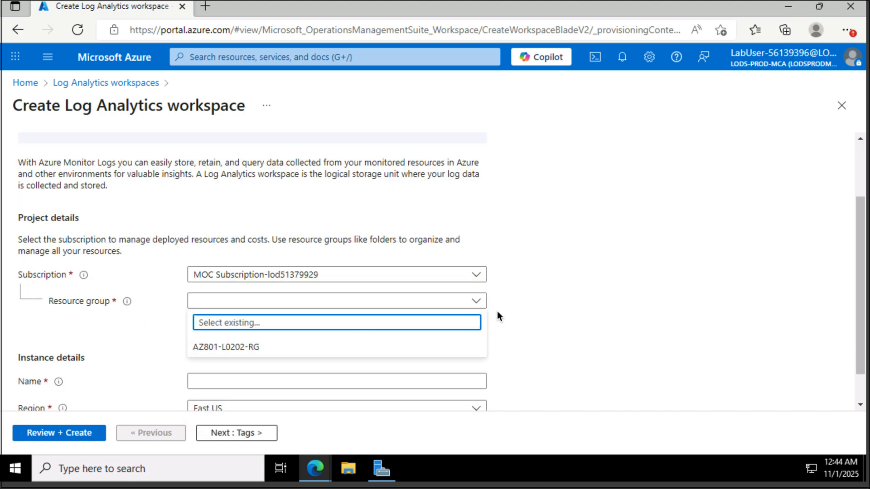
{"action": "left_click", "coordinate": [540, 300]}
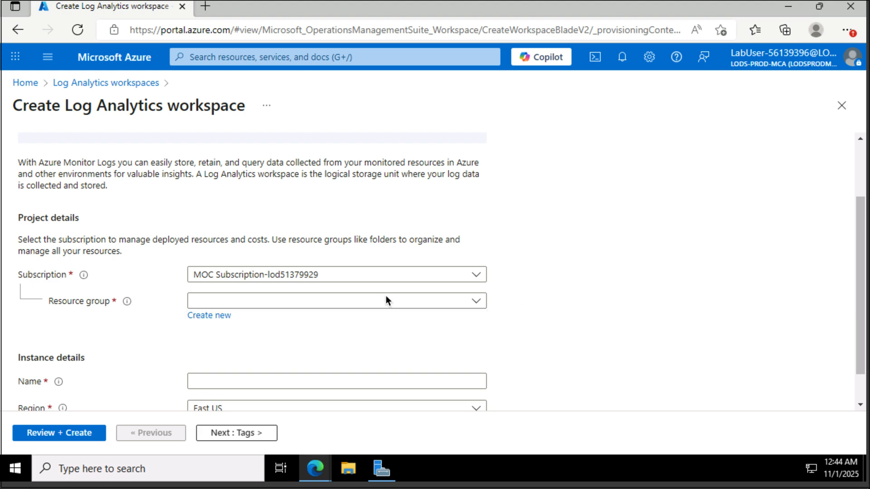
{"action": "left_click", "coordinate": [210, 317]}
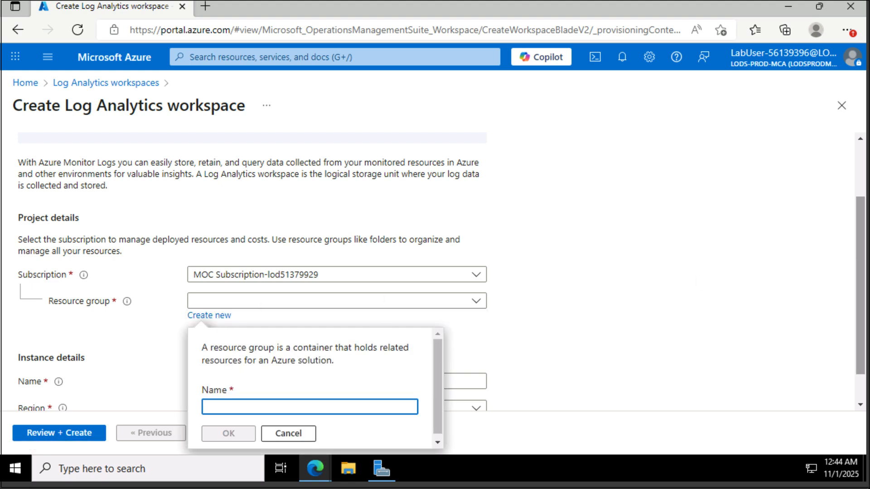
{"action": "type", "text": "AZ801-L0201-RG"}
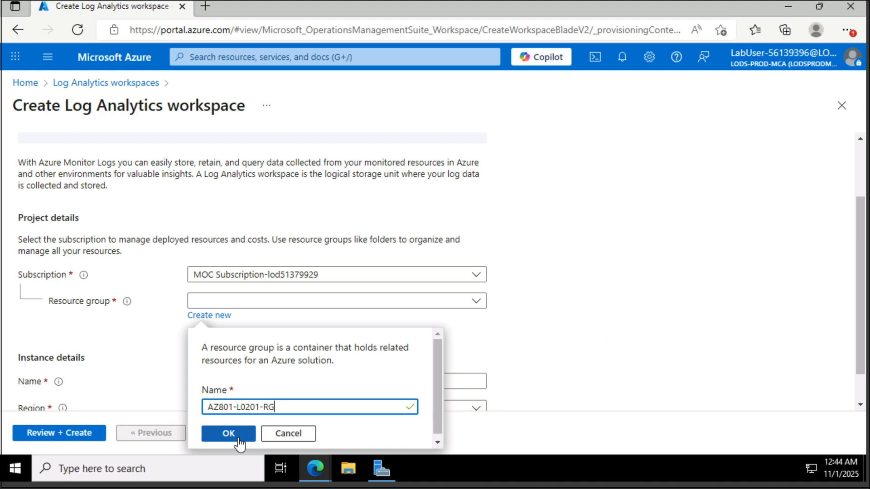
{"action": "left_click", "coordinate": [238, 436]}
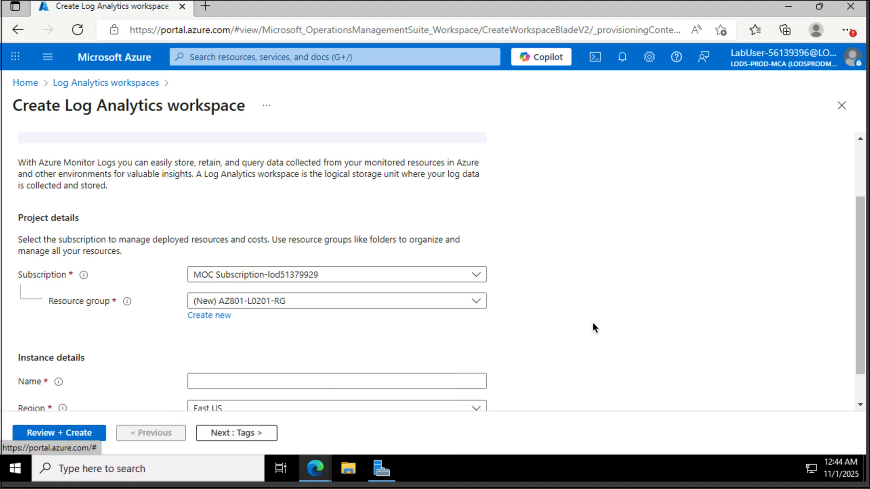
Step: Name the workspace Workspace56139396 and go to Review + Create
{"action": "scroll", "coordinate": [592, 323], "scroll_direction": "down", "scroll_amount": 1}
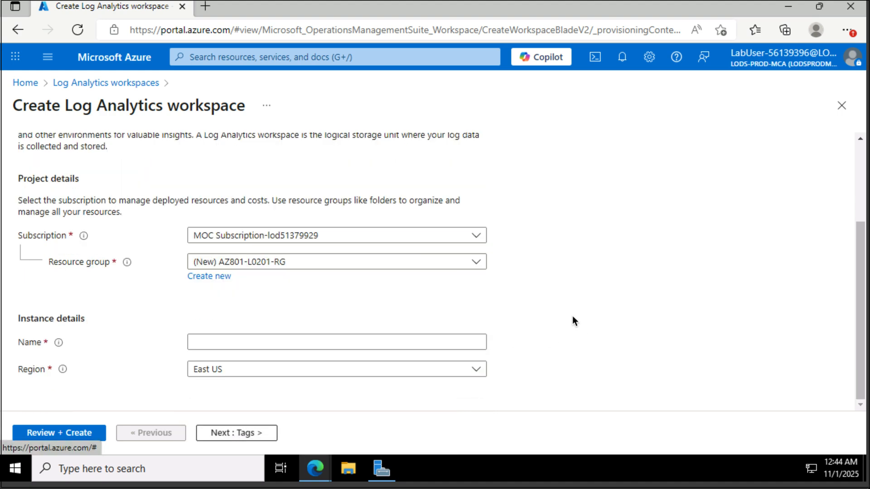
{"action": "left_click", "coordinate": [345, 342]}
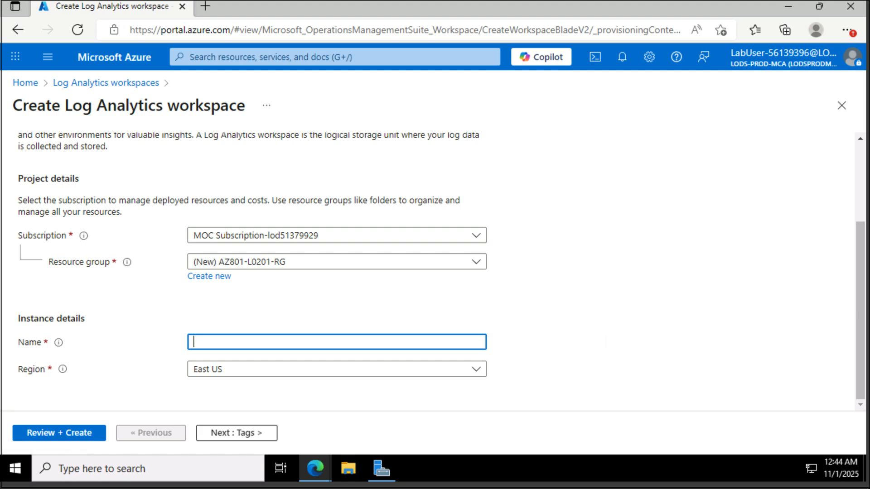
{"action": "type", "text": "Workspace56139396"}
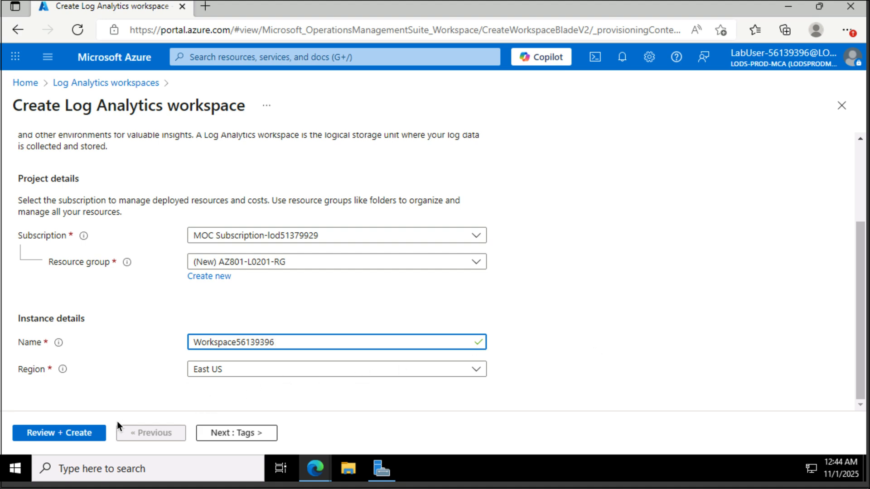
{"action": "left_click", "coordinate": [69, 434]}
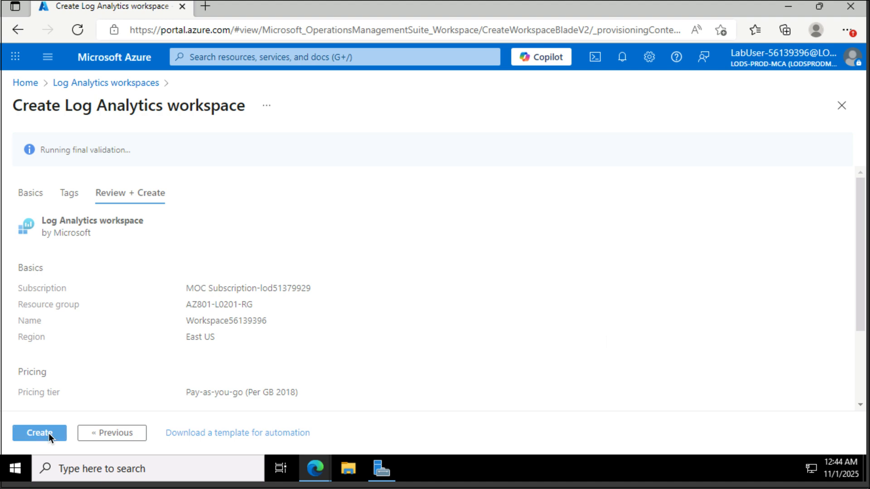
Step: Create the Log Analytics workspace and let its deployment complete
{"action": "left_click", "coordinate": [48, 433]}
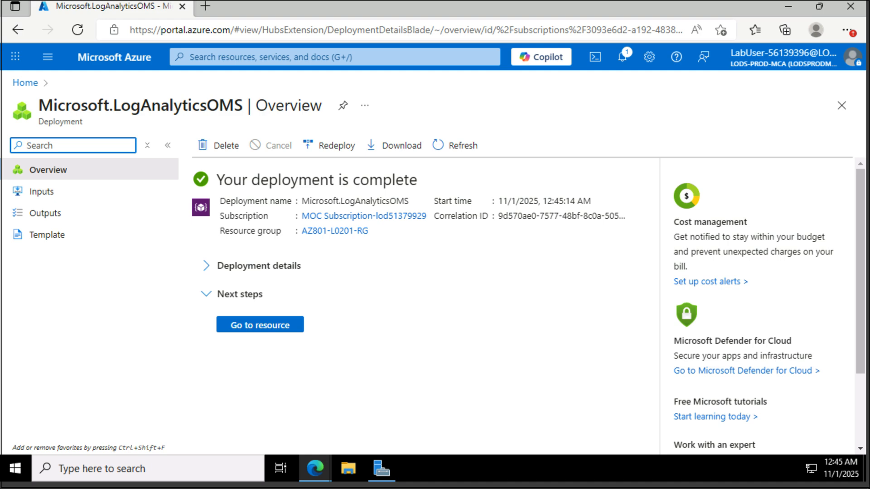
Step: Search 'defender', open Microsoft Defender for Cloud and browse its Overview page
{"action": "left_click", "coordinate": [353, 57]}
{"action": "type", "text": "def"}
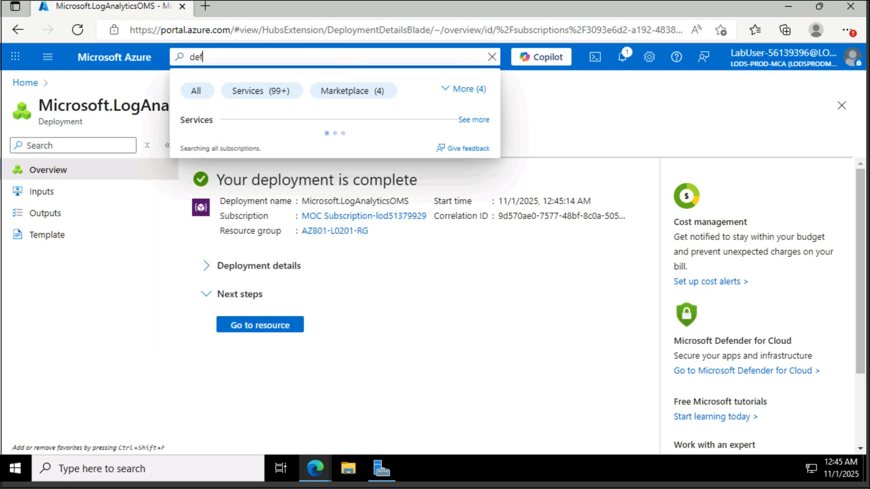
{"action": "type", "text": "ender"}
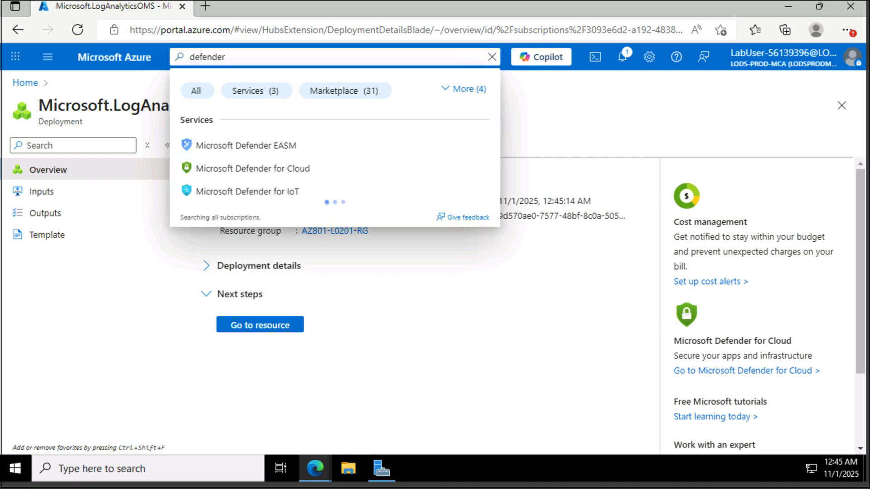
{"action": "left_click", "coordinate": [296, 164]}
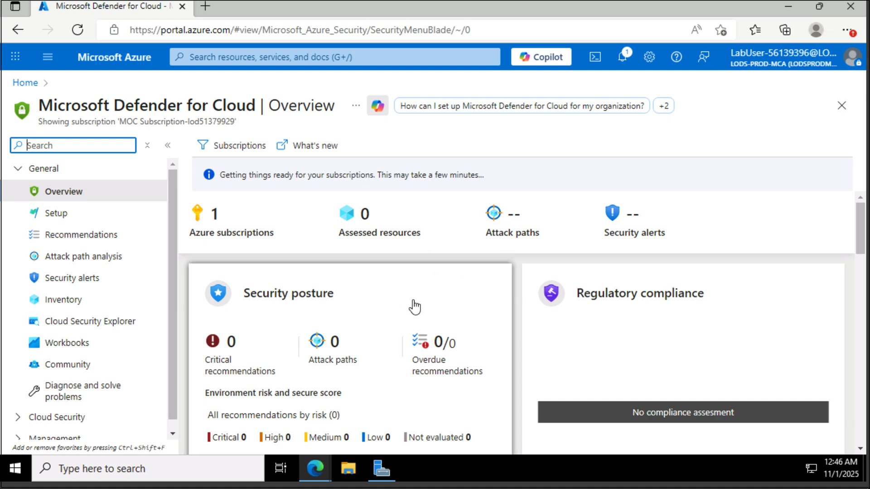
{"action": "scroll", "coordinate": [414, 307], "scroll_direction": "down", "scroll_amount": 1}
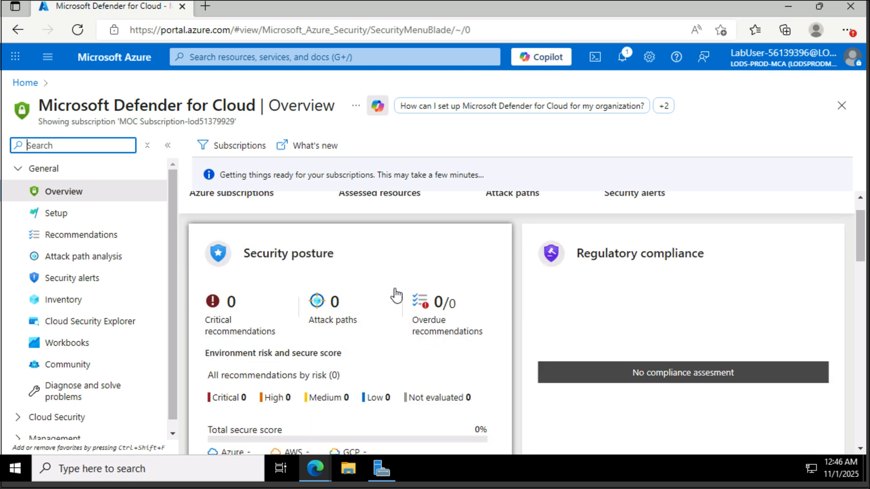
{"action": "scroll", "coordinate": [396, 295], "scroll_direction": "down", "scroll_amount": 2}
{"action": "scroll", "coordinate": [397, 295], "scroll_direction": "down", "scroll_amount": 6}
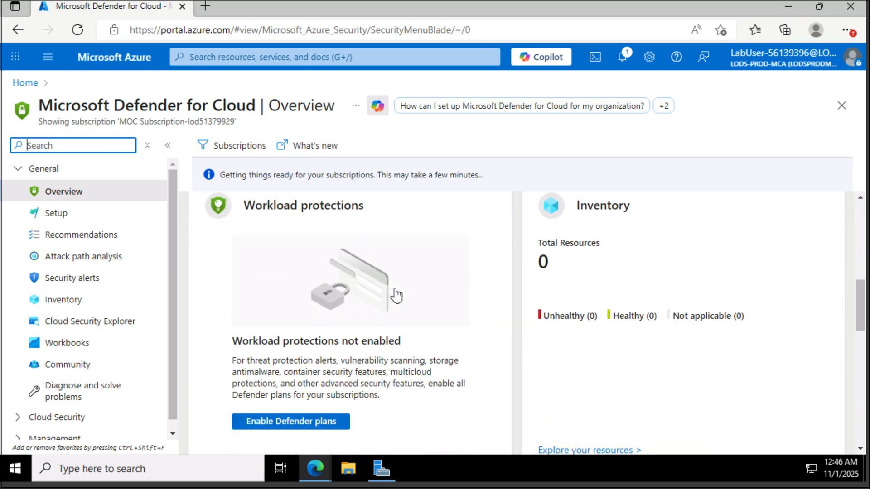
{"action": "scroll", "coordinate": [413, 355], "scroll_direction": "down", "scroll_amount": 8}
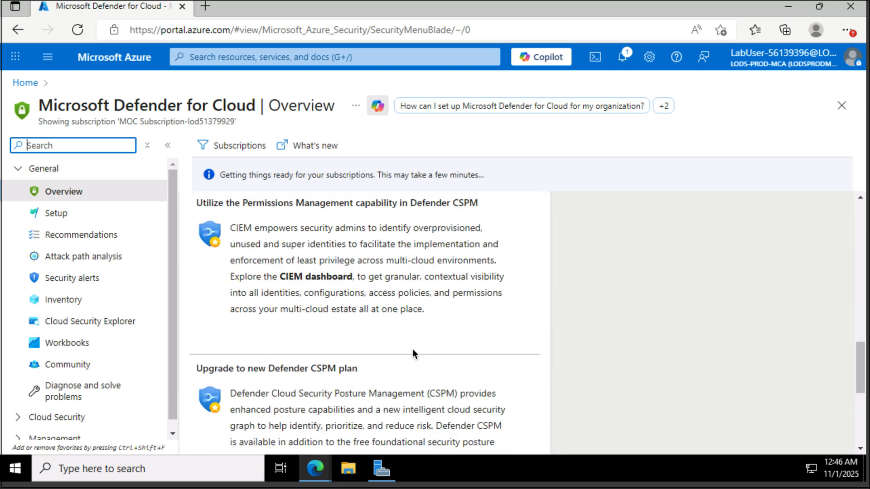
{"action": "scroll", "coordinate": [412, 349], "scroll_direction": "down", "scroll_amount": 3}
{"action": "scroll", "coordinate": [412, 348], "scroll_direction": "up", "scroll_amount": 20}
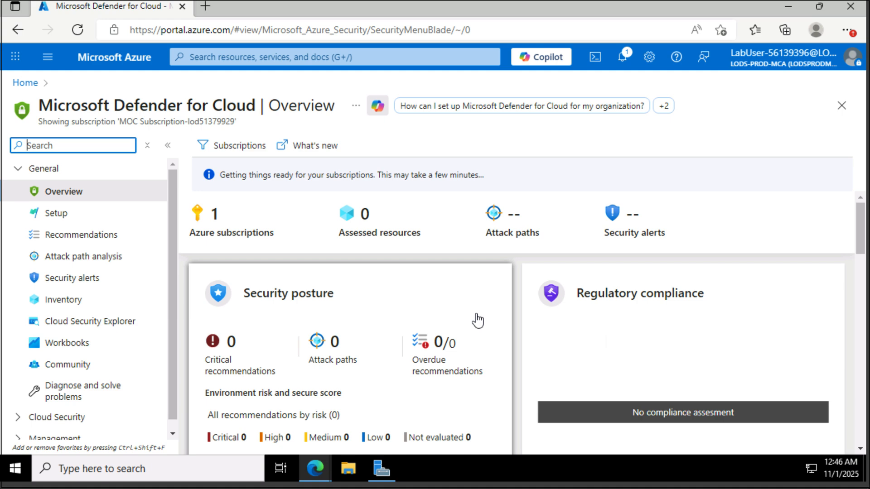
{"action": "scroll", "coordinate": [130, 343], "scroll_direction": "down", "scroll_amount": 1}
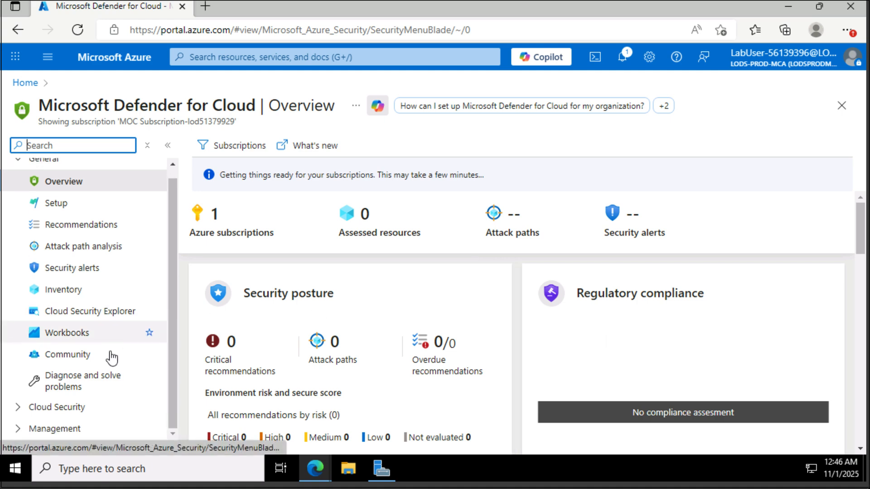
Step: In Environment settings, expand the Azure tree and open the MOC Subscription's Defender plans
{"action": "left_click", "coordinate": [63, 426]}
{"action": "left_click", "coordinate": [83, 237]}
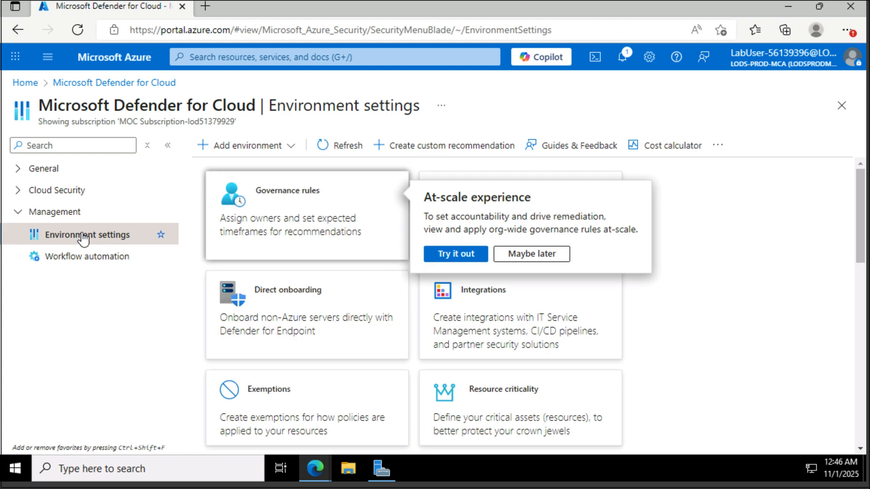
{"action": "left_click", "coordinate": [536, 258]}
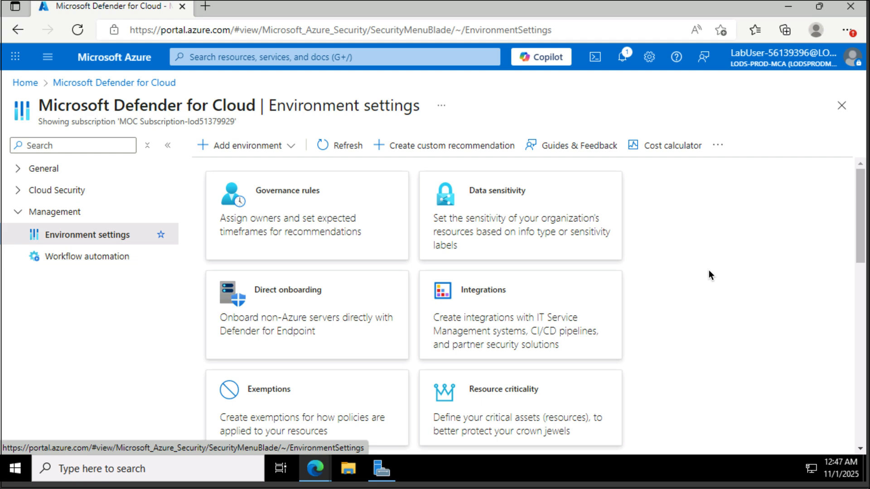
{"action": "scroll", "coordinate": [708, 270], "scroll_direction": "down", "scroll_amount": 15}
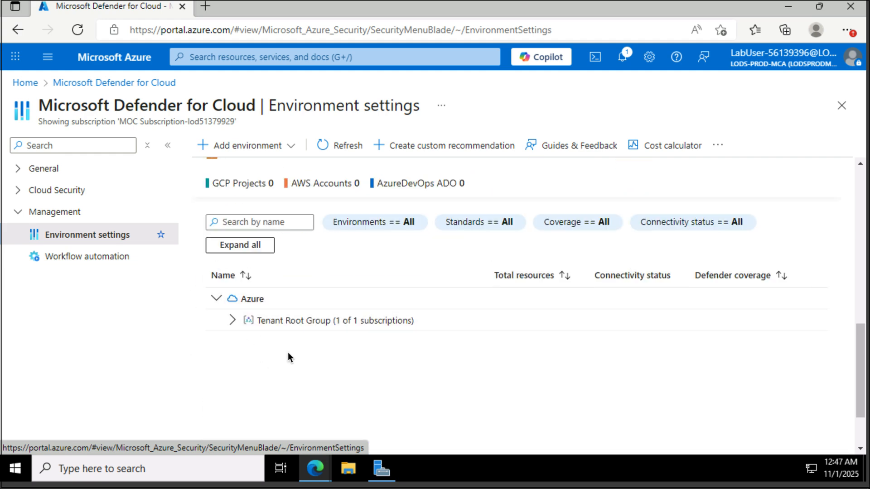
{"action": "left_click", "coordinate": [240, 245]}
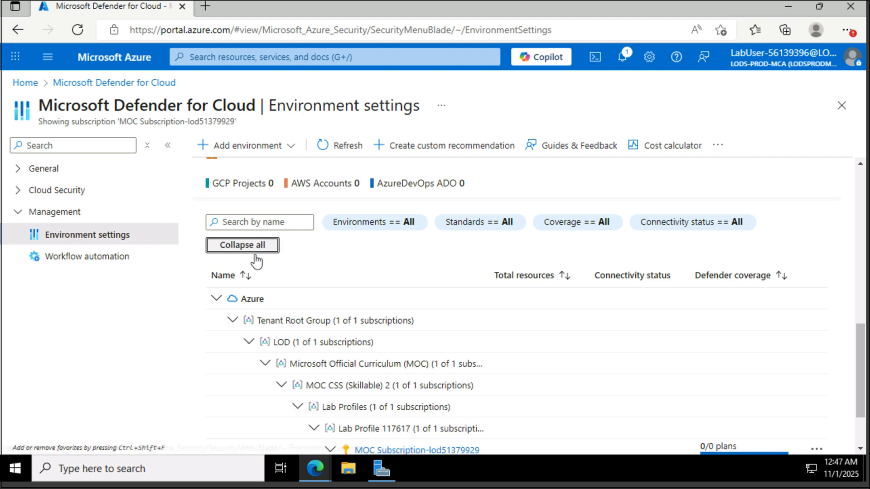
{"action": "scroll", "coordinate": [415, 363], "scroll_direction": "down", "scroll_amount": 3}
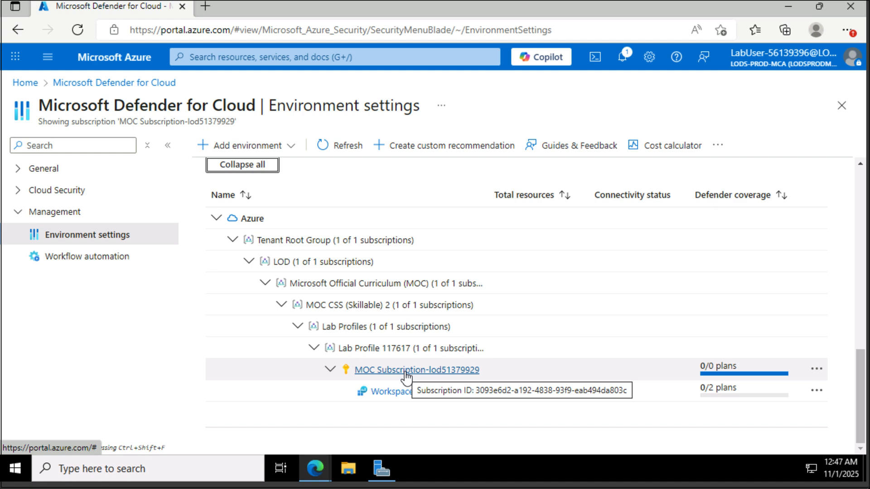
{"action": "left_click", "coordinate": [405, 370]}
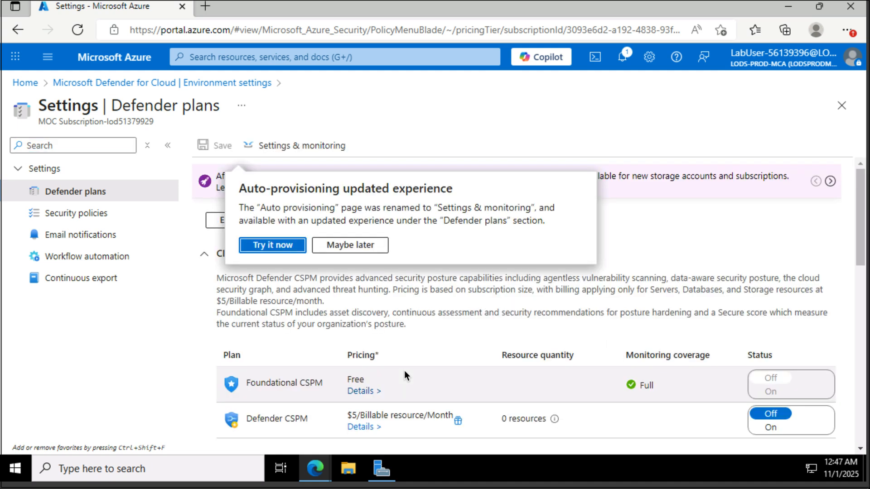
Step: Dismiss the notice and enable all Defender plans, choosing APIs Plan 1
{"action": "left_click", "coordinate": [361, 245]}
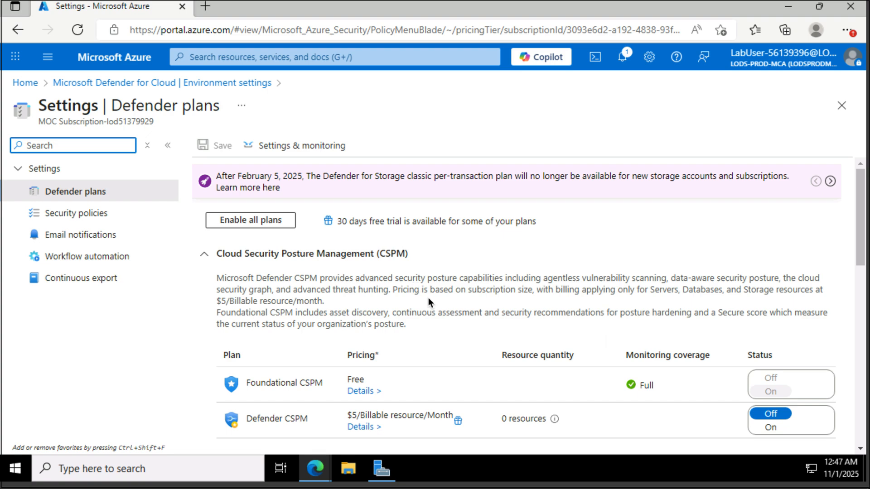
{"action": "scroll", "coordinate": [428, 299], "scroll_direction": "down", "scroll_amount": 4}
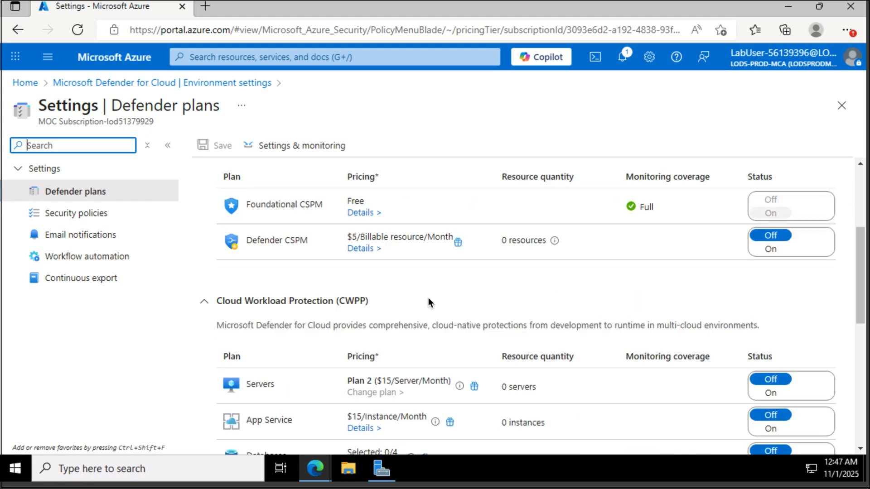
{"action": "scroll", "coordinate": [428, 302], "scroll_direction": "down", "scroll_amount": 6}
{"action": "scroll", "coordinate": [428, 303], "scroll_direction": "up", "scroll_amount": 10}
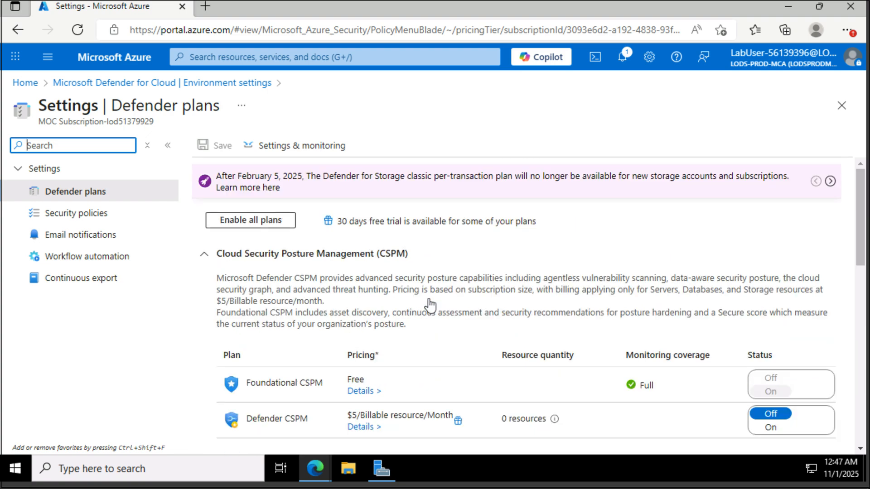
{"action": "left_click", "coordinate": [253, 222]}
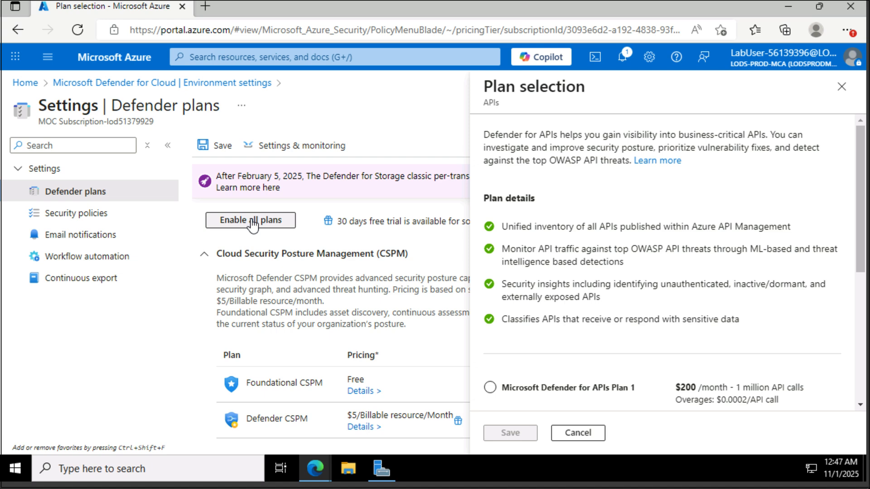
{"action": "left_click", "coordinate": [522, 390]}
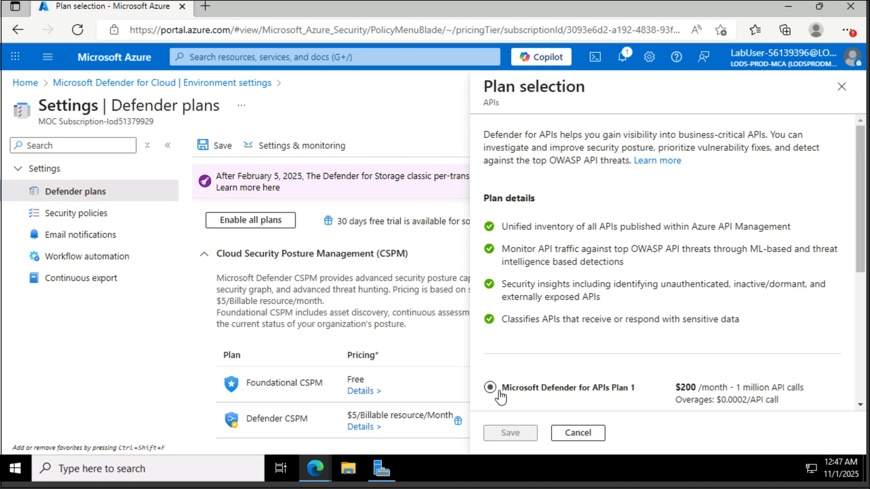
{"action": "left_click", "coordinate": [516, 433]}
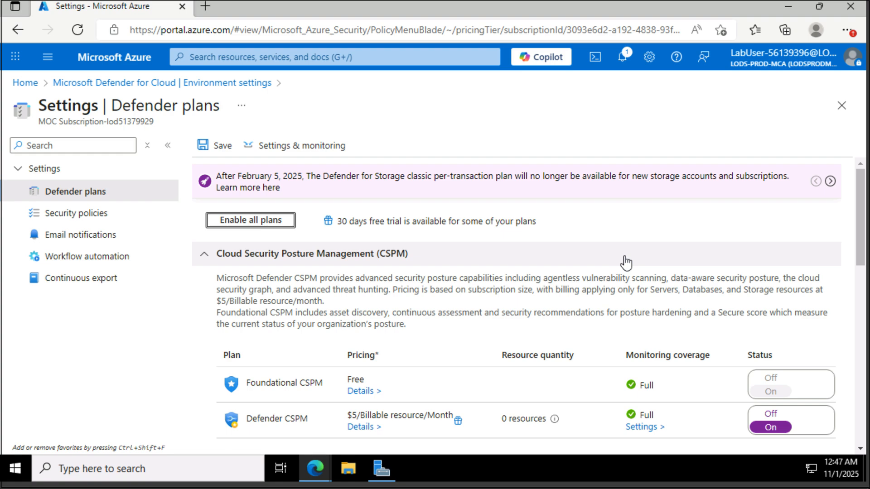
Step: Turn off the Defender CSPM and App Service plans
{"action": "scroll", "coordinate": [626, 262], "scroll_direction": "down", "scroll_amount": 2}
{"action": "scroll", "coordinate": [623, 255], "scroll_direction": "down", "scroll_amount": 2}
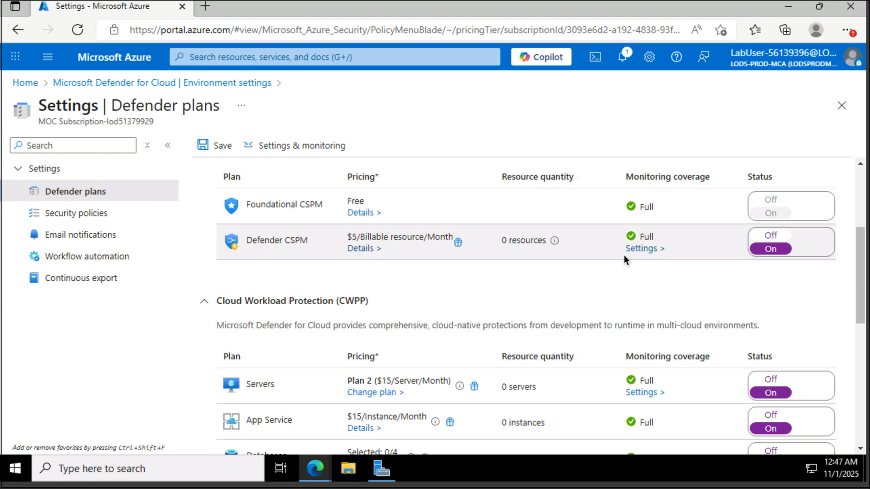
{"action": "scroll", "coordinate": [623, 255], "scroll_direction": "down", "scroll_amount": 6}
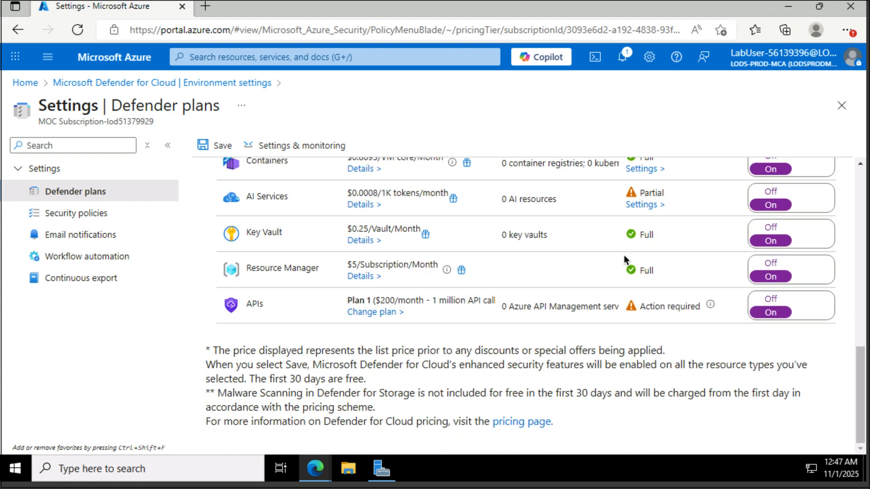
{"action": "scroll", "coordinate": [623, 254], "scroll_direction": "up", "scroll_amount": 6}
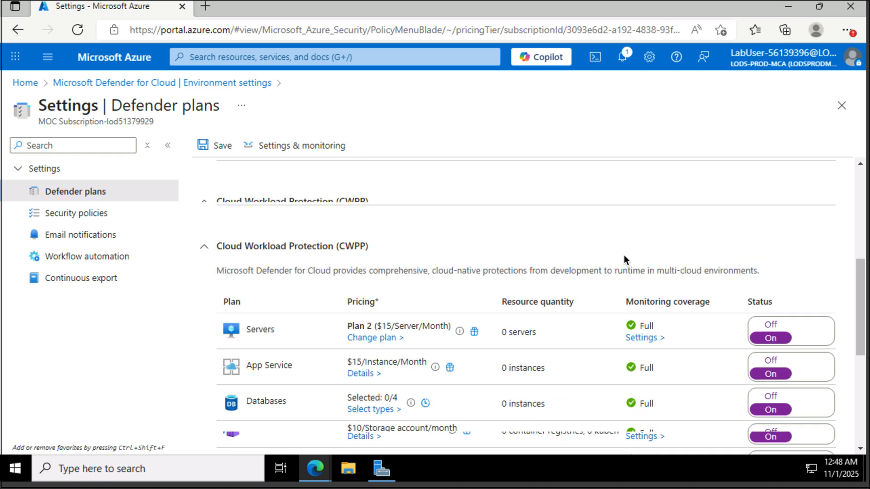
{"action": "scroll", "coordinate": [624, 254], "scroll_direction": "up", "scroll_amount": 3}
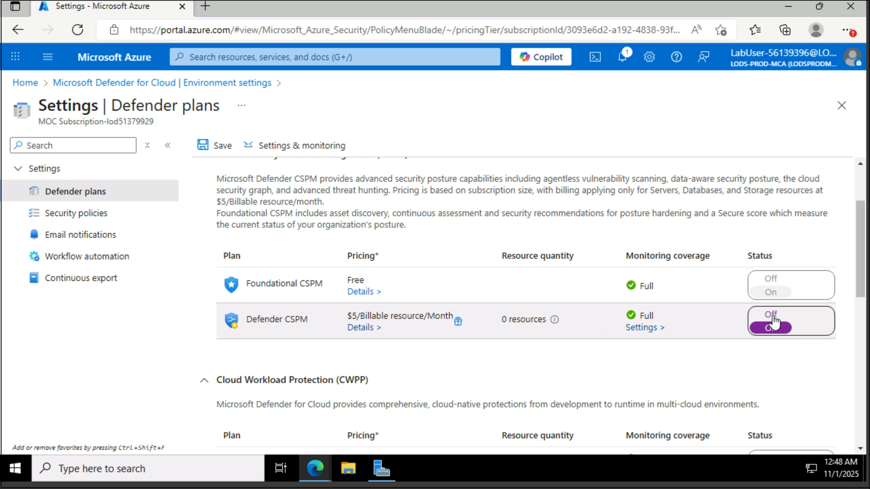
{"action": "left_click", "coordinate": [772, 322]}
{"action": "scroll", "coordinate": [748, 366], "scroll_direction": "down", "scroll_amount": 5}
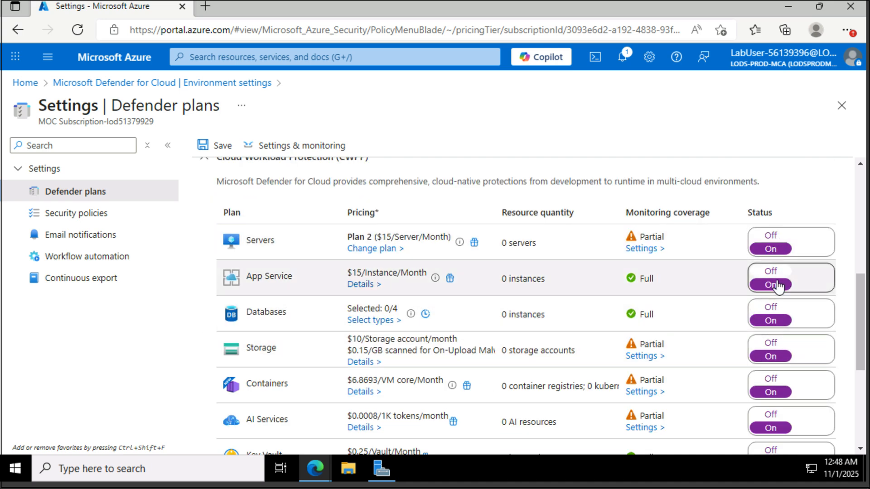
{"action": "left_click", "coordinate": [777, 286]}
Step: Turn off all database resource types (Azure SQL, SQL on machines, open-source, Cosmos DB), leaving Databases off
{"action": "left_click", "coordinate": [773, 313]}
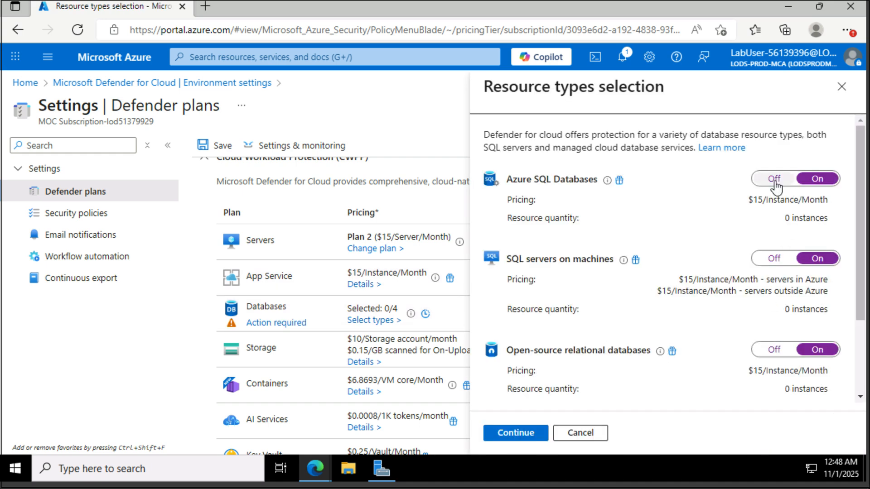
{"action": "left_click", "coordinate": [773, 178]}
{"action": "left_click", "coordinate": [774, 258]}
{"action": "left_click", "coordinate": [788, 351]}
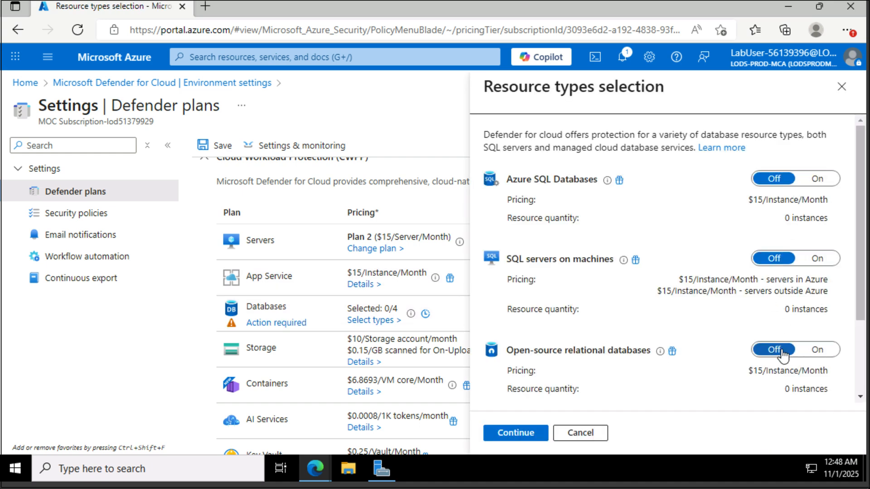
{"action": "left_click", "coordinate": [535, 434]}
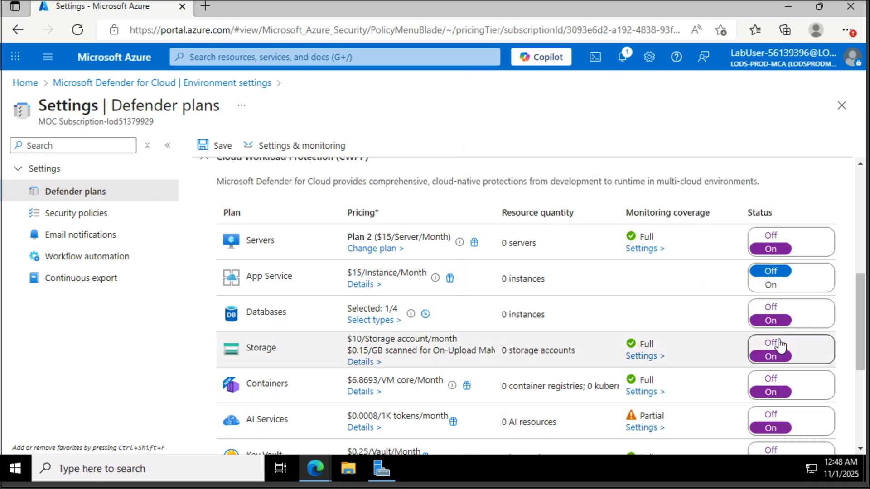
{"action": "left_click", "coordinate": [768, 308]}
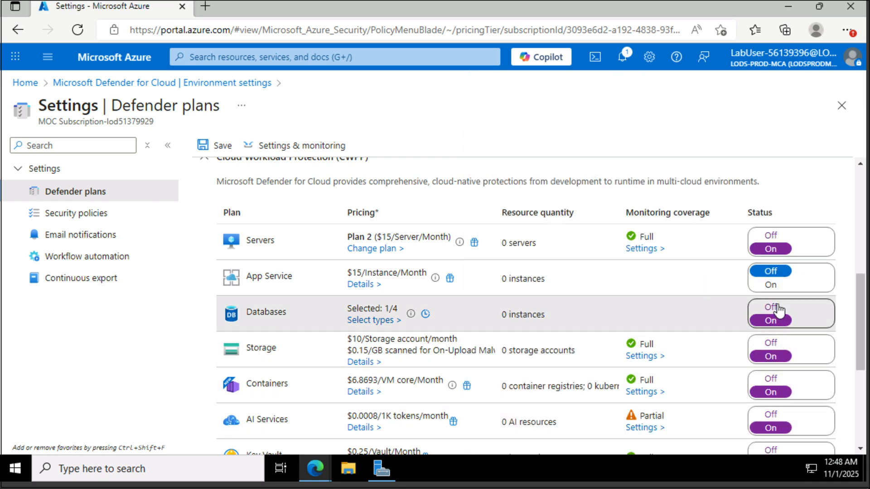
{"action": "scroll", "coordinate": [691, 308], "scroll_direction": "down", "scroll_amount": 3}
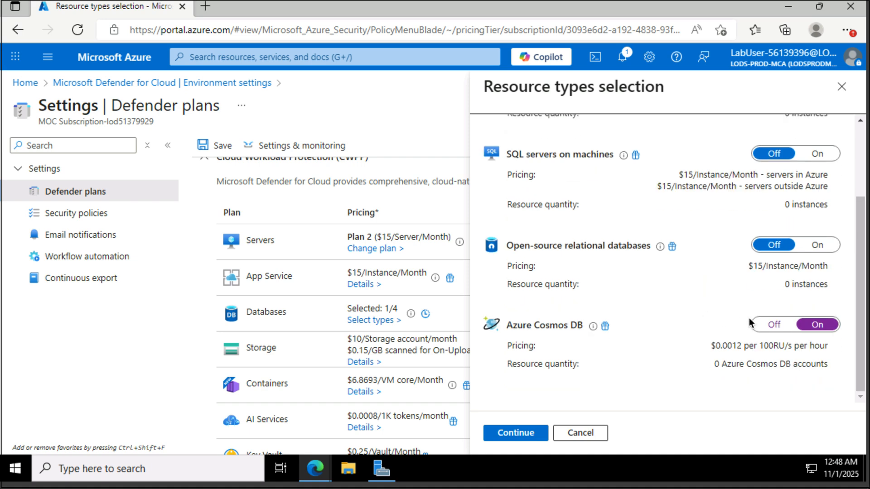
{"action": "left_click", "coordinate": [774, 325]}
{"action": "left_click", "coordinate": [530, 427]}
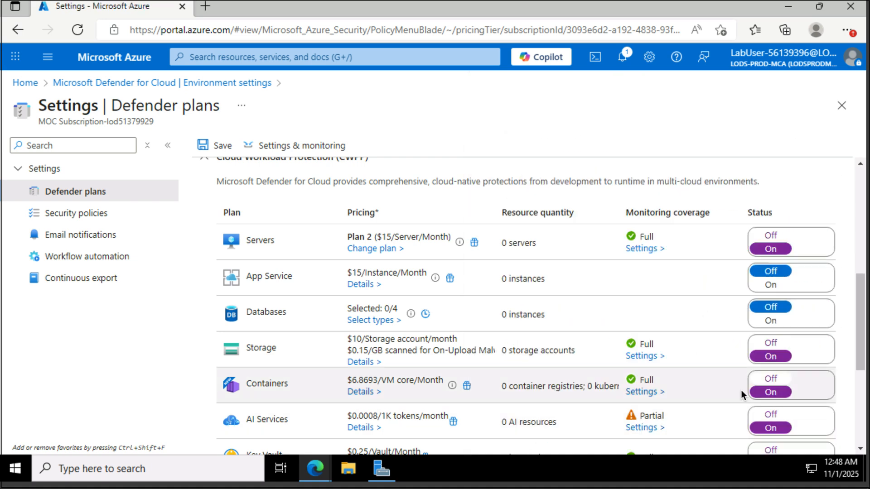
Step: Turn off Storage, Containers, AI Services, Key Vault, Resource Manager and APIs plans, then save
{"action": "left_click", "coordinate": [772, 344]}
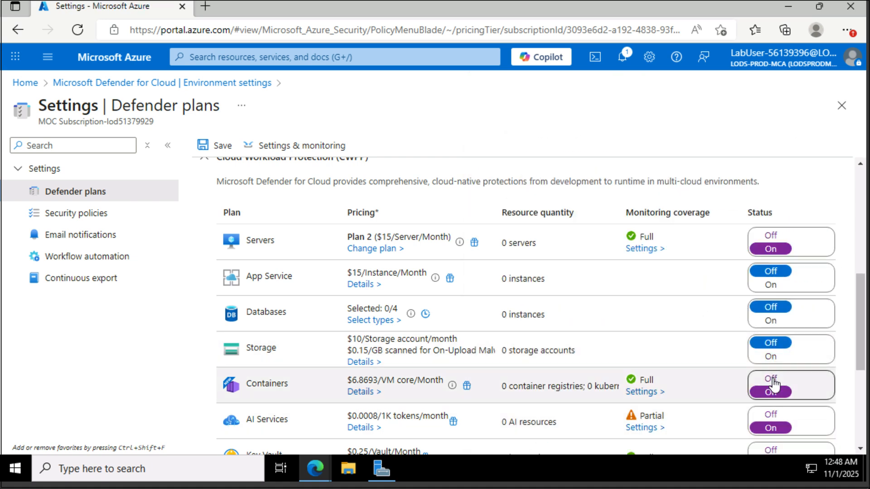
{"action": "left_click", "coordinate": [772, 380]}
{"action": "left_click", "coordinate": [772, 414]}
{"action": "scroll", "coordinate": [699, 379], "scroll_direction": "down", "scroll_amount": 5}
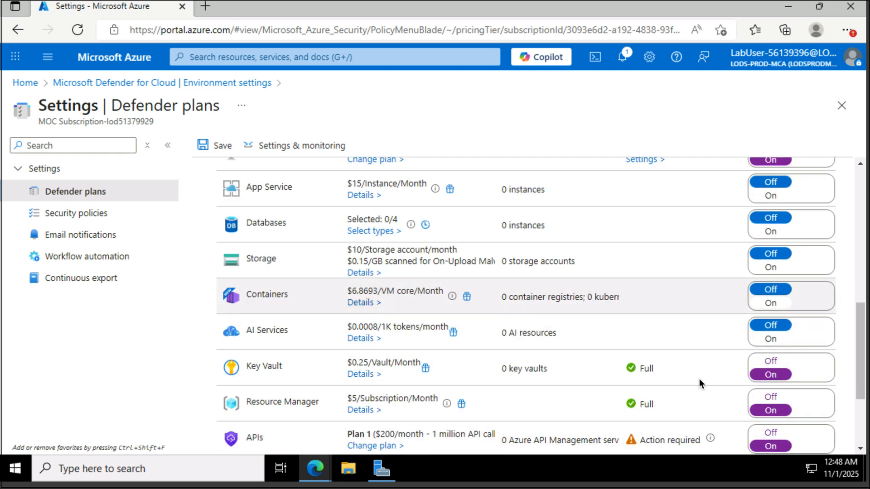
{"action": "left_click", "coordinate": [774, 228]}
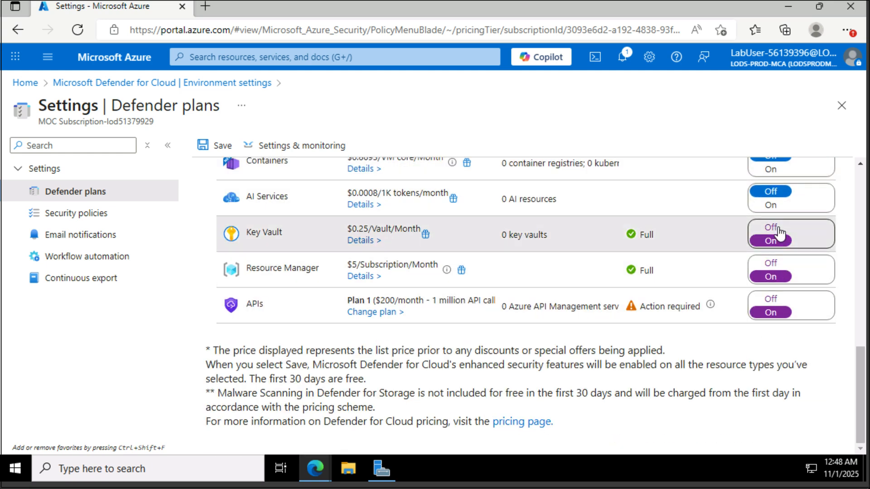
{"action": "left_click", "coordinate": [775, 264]}
{"action": "left_click", "coordinate": [777, 293]}
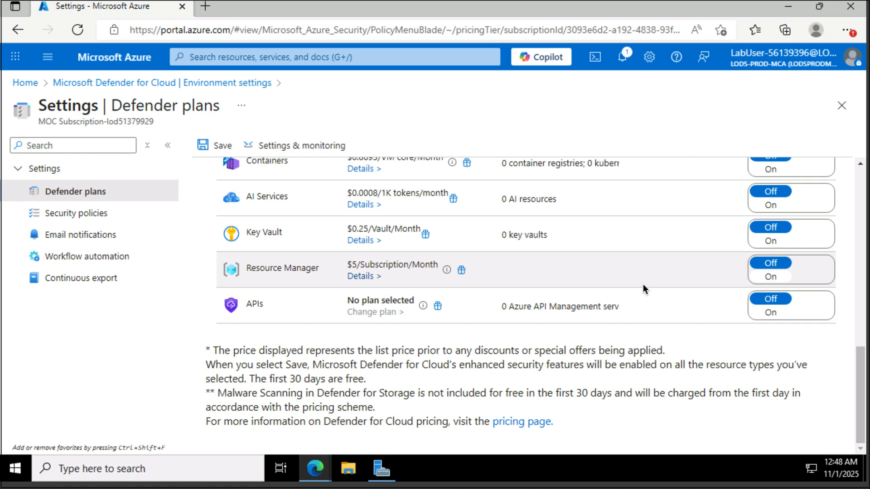
{"action": "left_click", "coordinate": [217, 151]}
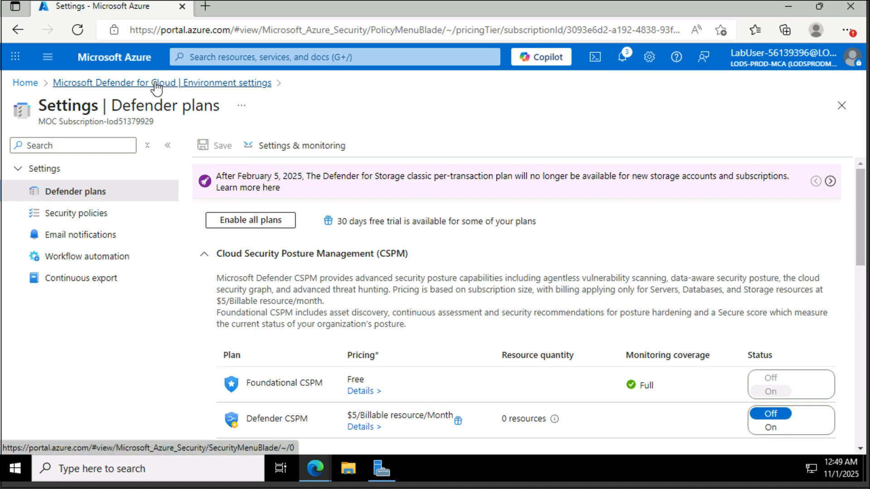
Step: Enable the Guest Configuration agent and Microsoft Defender vulnerability management assessment, then continue back
{"action": "left_click", "coordinate": [306, 149]}
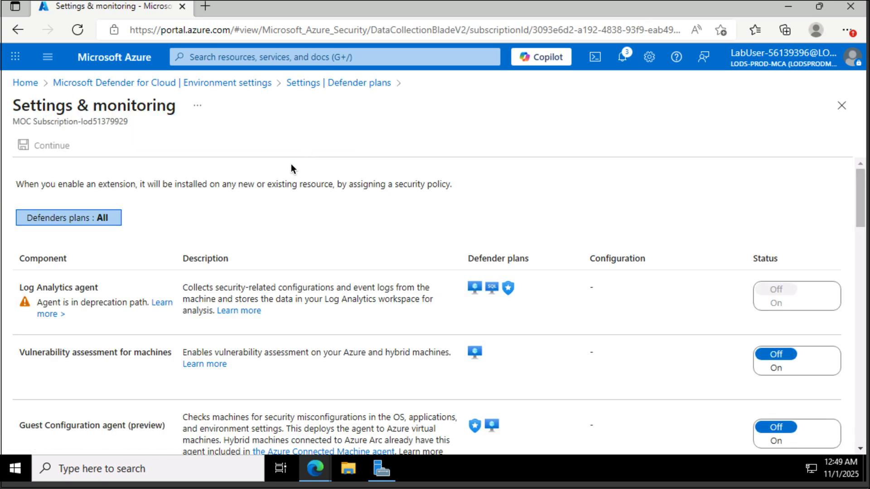
{"action": "scroll", "coordinate": [277, 196], "scroll_direction": "down", "scroll_amount": 1}
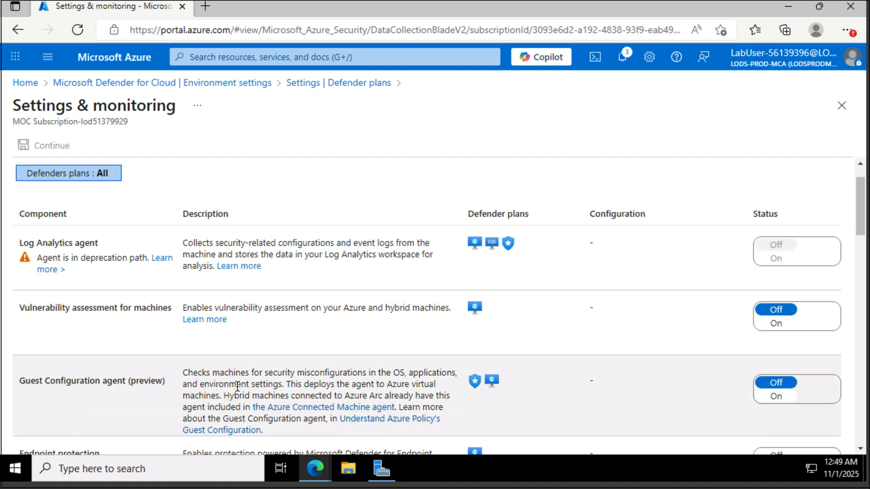
{"action": "scroll", "coordinate": [238, 386], "scroll_direction": "down", "scroll_amount": 1}
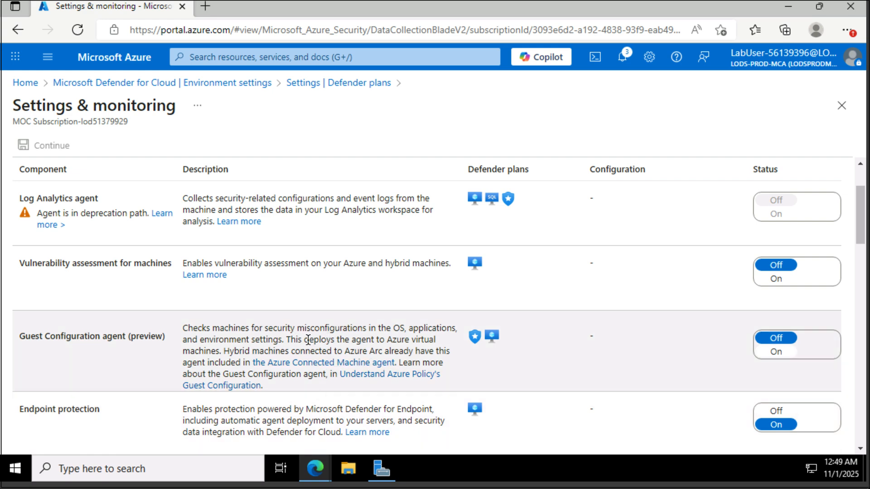
{"action": "left_click", "coordinate": [775, 351]}
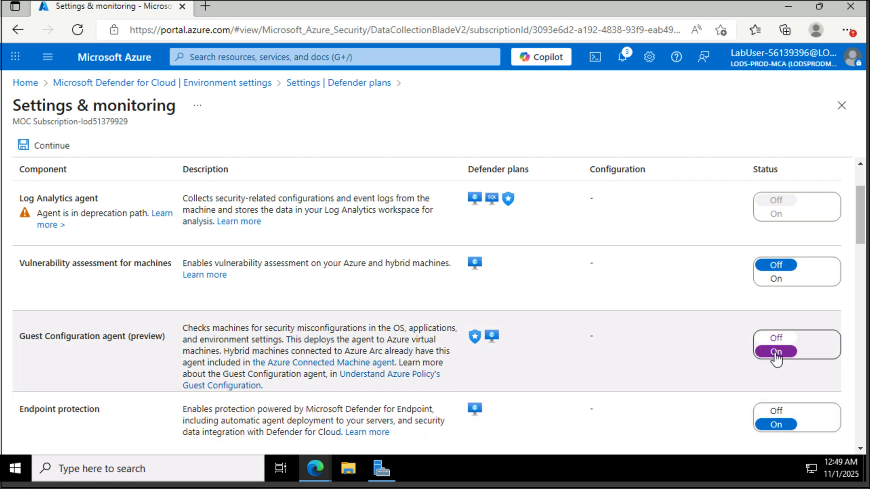
{"action": "scroll", "coordinate": [438, 357], "scroll_direction": "down", "scroll_amount": 1}
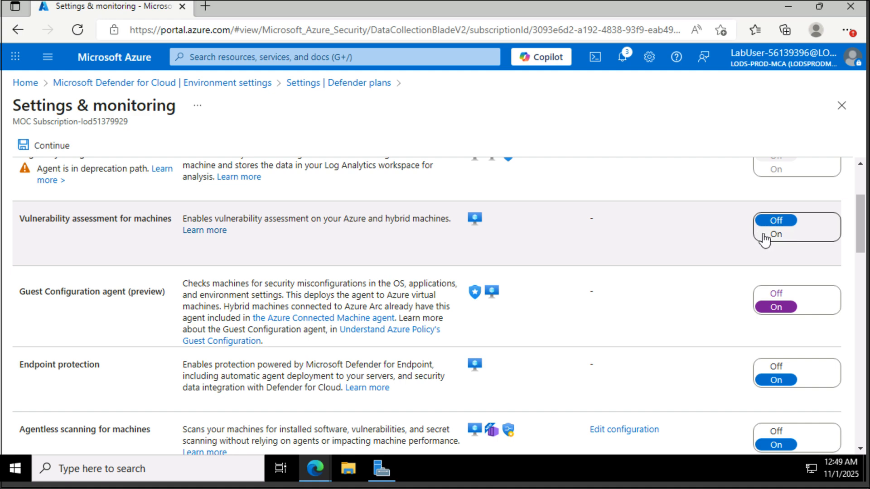
{"action": "left_click", "coordinate": [769, 238]}
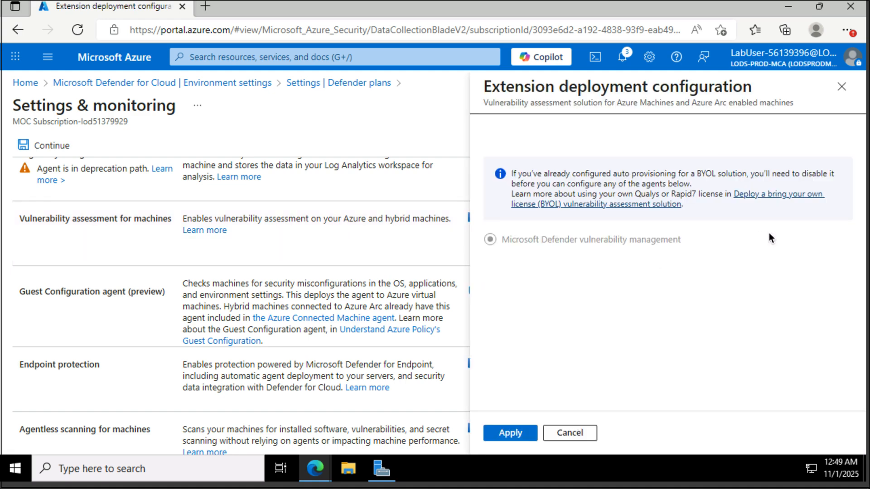
{"action": "left_click", "coordinate": [508, 437]}
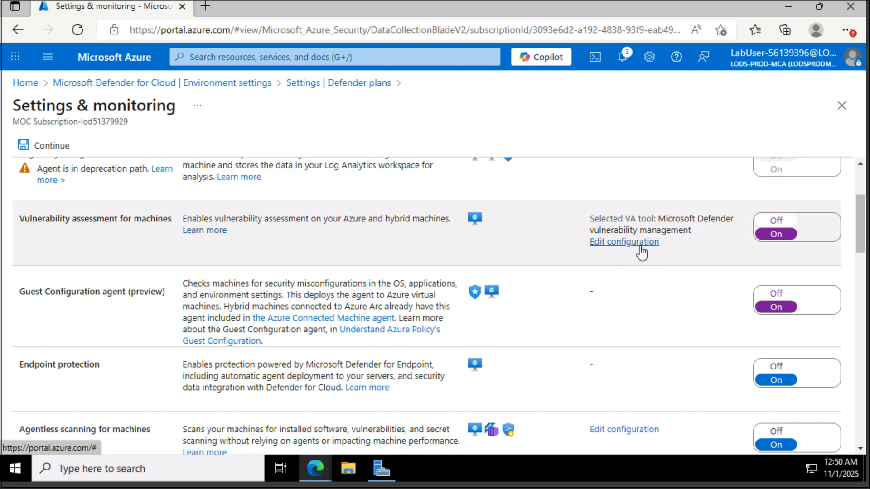
{"action": "scroll", "coordinate": [641, 249], "scroll_direction": "down", "scroll_amount": 3}
{"action": "scroll", "coordinate": [641, 249], "scroll_direction": "up", "scroll_amount": 6}
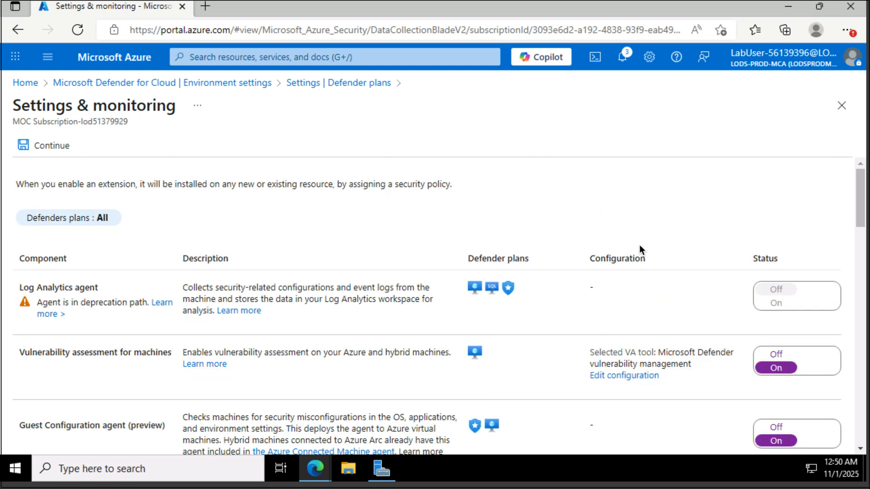
{"action": "left_click", "coordinate": [56, 148]}
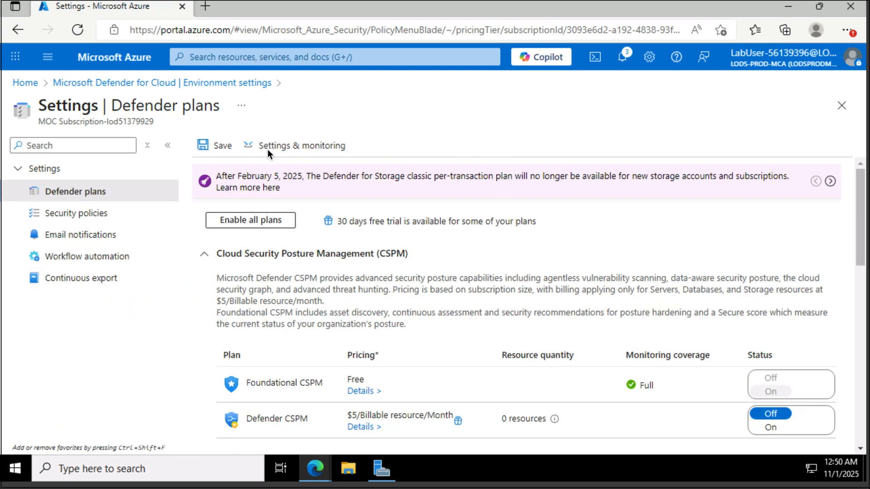
Step: Save the subscription's plans, then turn on and save the workspace's Servers plan
{"action": "left_click", "coordinate": [218, 146]}
{"action": "left_click", "coordinate": [95, 83]}
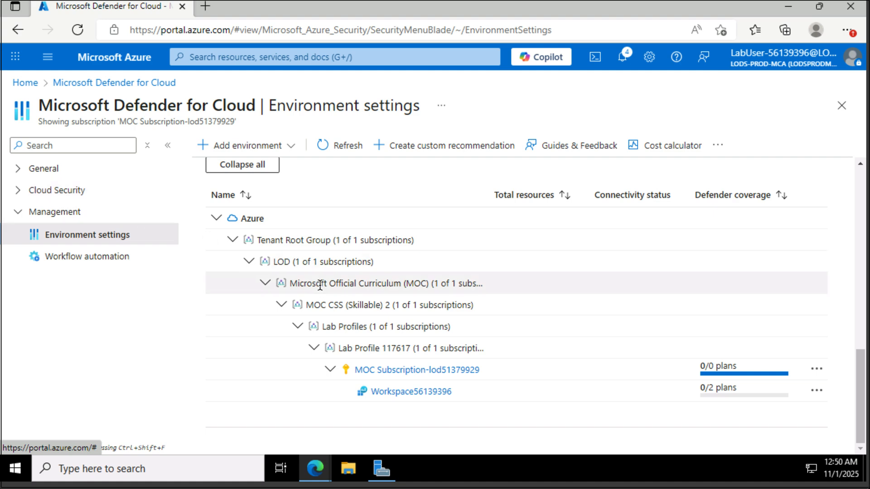
{"action": "left_click", "coordinate": [425, 391]}
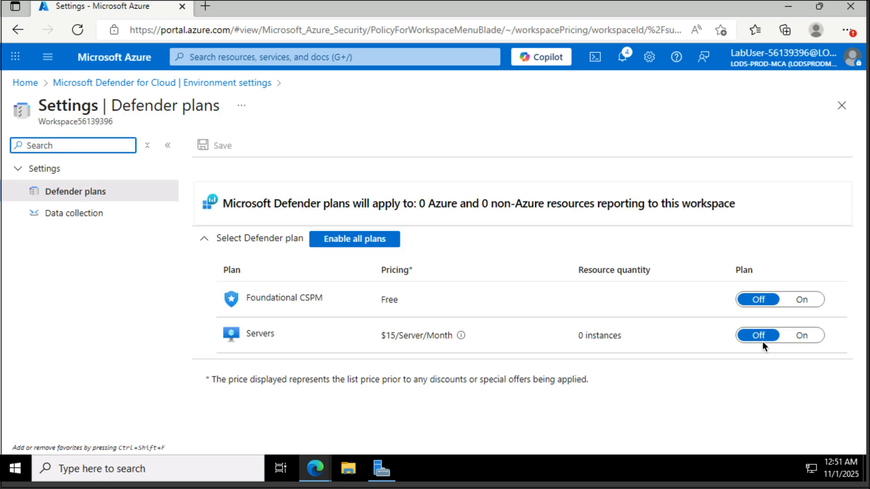
{"action": "left_click", "coordinate": [800, 337]}
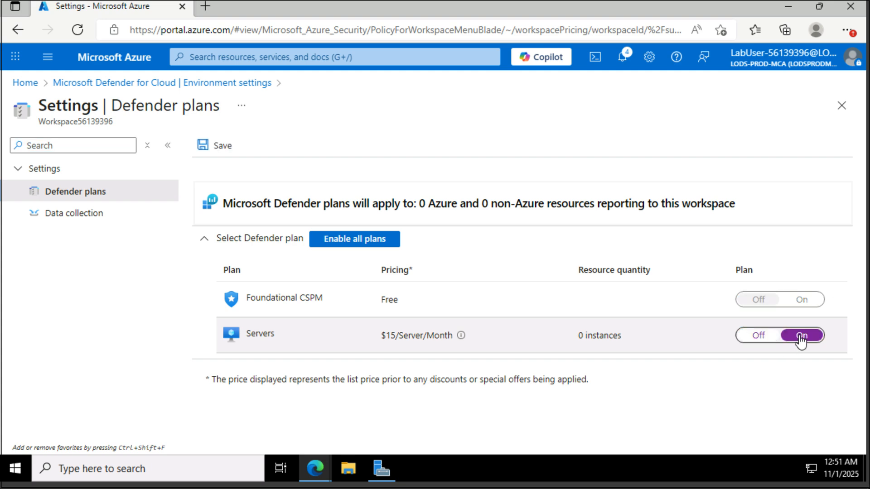
{"action": "left_click", "coordinate": [222, 146]}
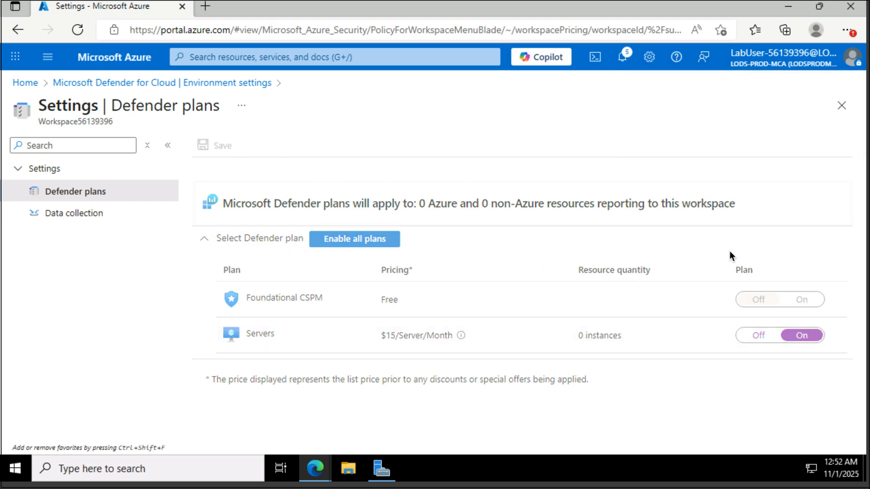
Step: Set the workspace's data collection to All Events, save it, and launch Cloud Shell
{"action": "left_click", "coordinate": [84, 218]}
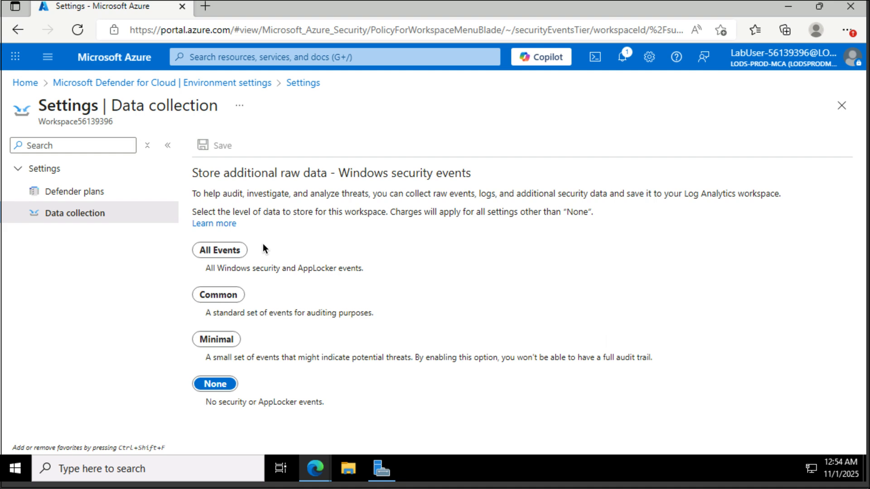
{"action": "left_click", "coordinate": [228, 253]}
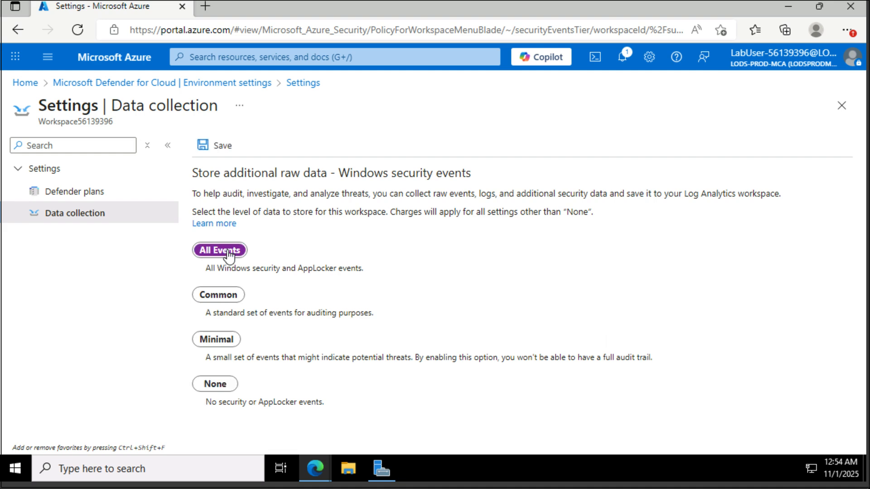
{"action": "left_click", "coordinate": [215, 149]}
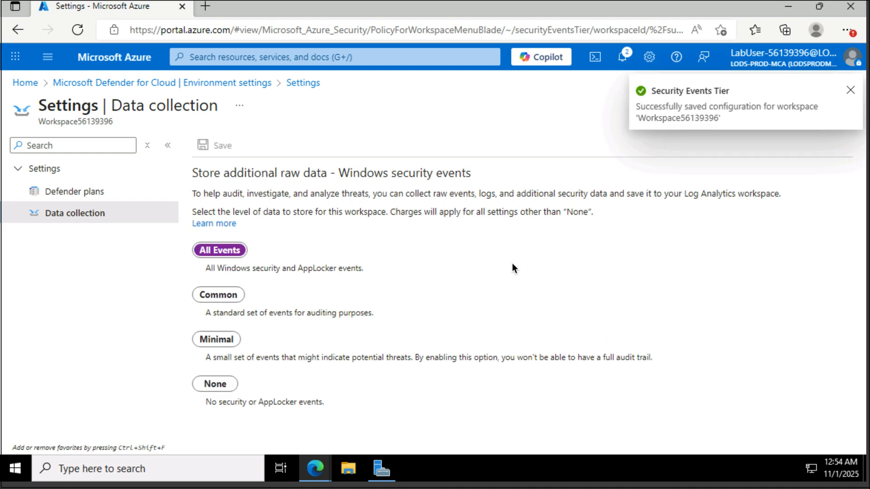
{"action": "left_click", "coordinate": [591, 61]}
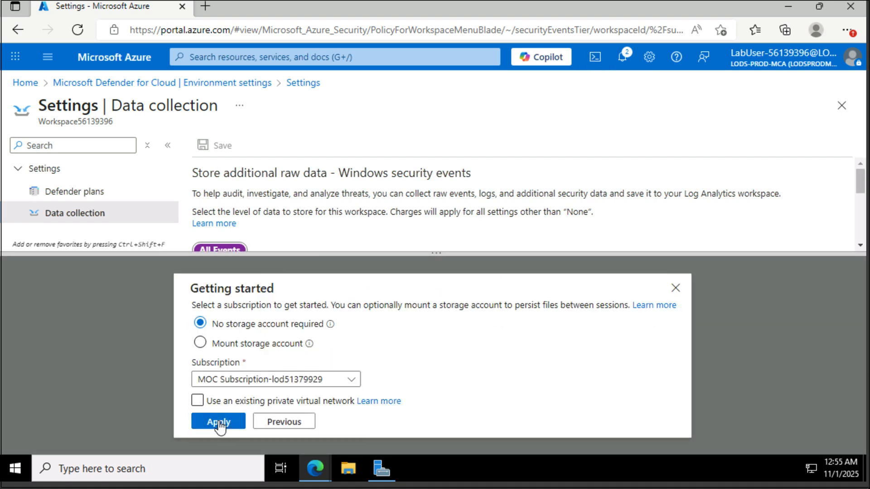
Step: Start the PowerShell Cloud Shell session, then close the Cloud Shell pane
{"action": "left_click", "coordinate": [218, 421]}
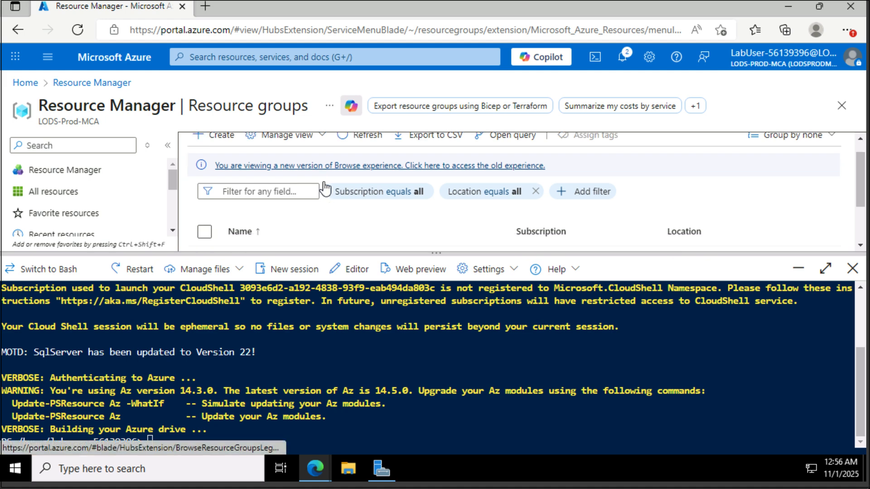
{"action": "scroll", "coordinate": [325, 187], "scroll_direction": "down", "scroll_amount": 1}
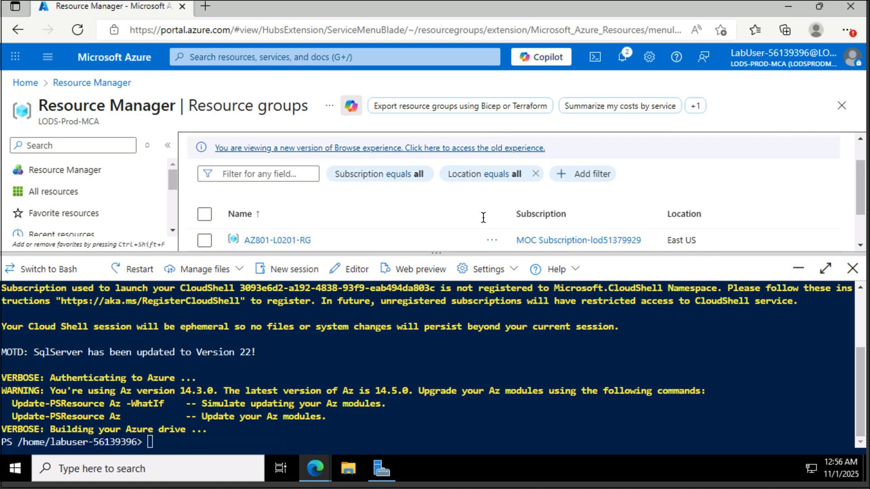
{"action": "scroll", "coordinate": [482, 217], "scroll_direction": "down", "scroll_amount": 1}
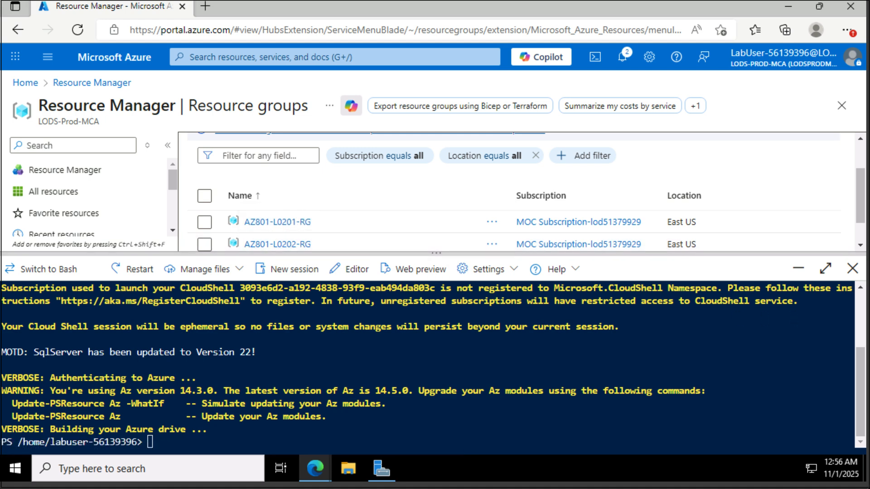
{"action": "left_click", "coordinate": [855, 270]}
Step: Search 'depl' and start building a custom deployment template in the editor
{"action": "left_click", "coordinate": [410, 56]}
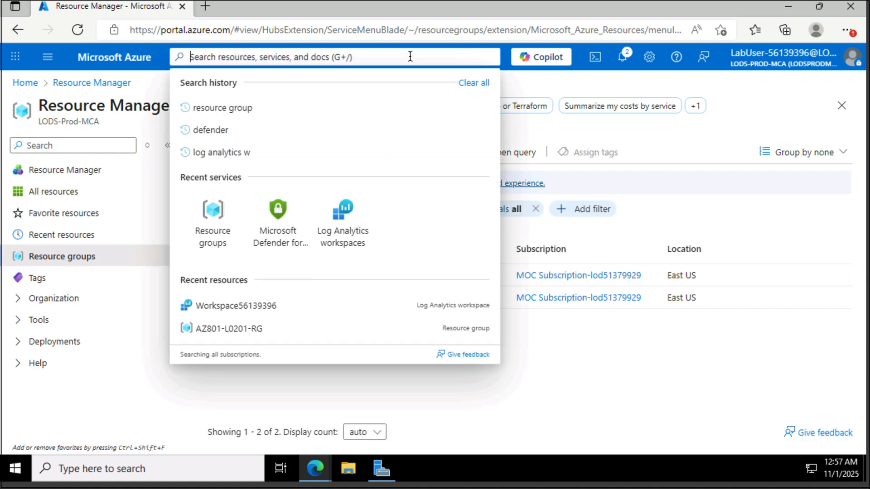
{"action": "type", "text": "depl"}
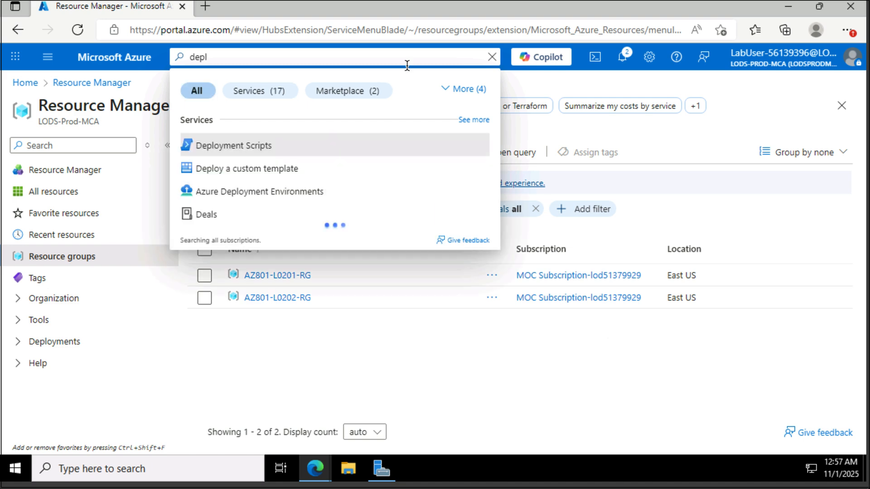
{"action": "key", "text": "Escape"}
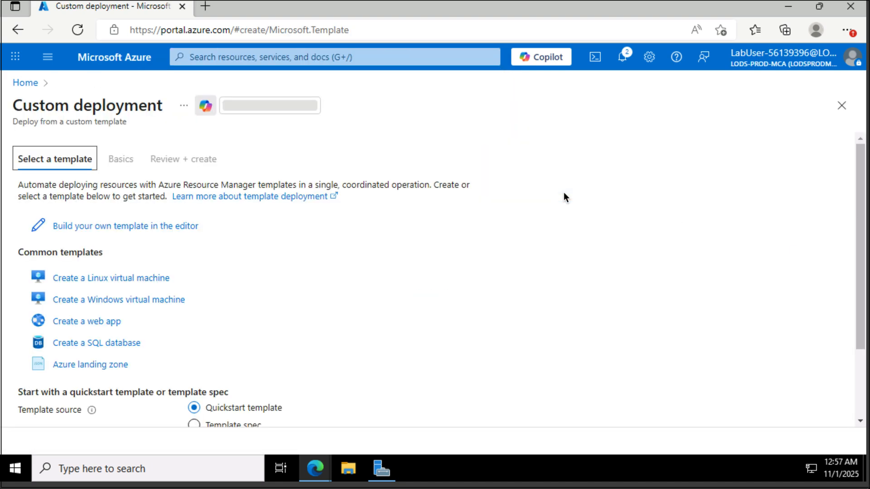
{"action": "left_click", "coordinate": [167, 228]}
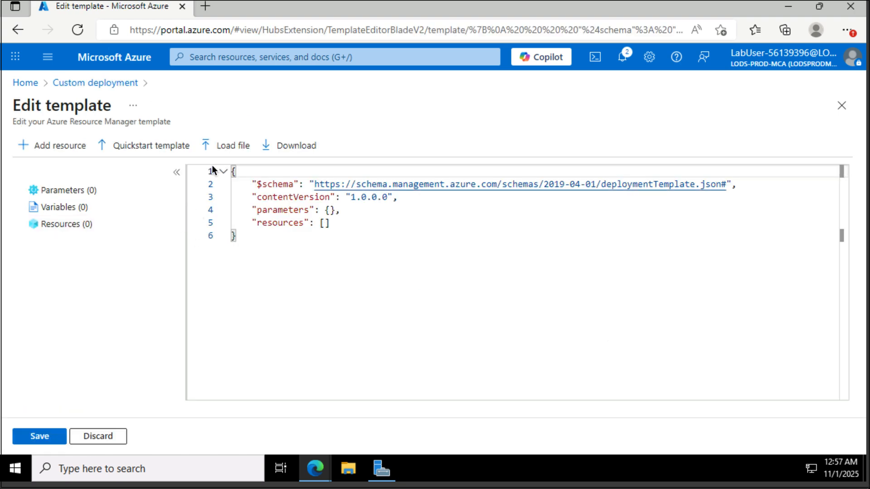
Step: Load C:\Allfiles\Labfiles\Lab02\L02-rg_template.json into the editor and save the template
{"action": "left_click", "coordinate": [226, 146]}
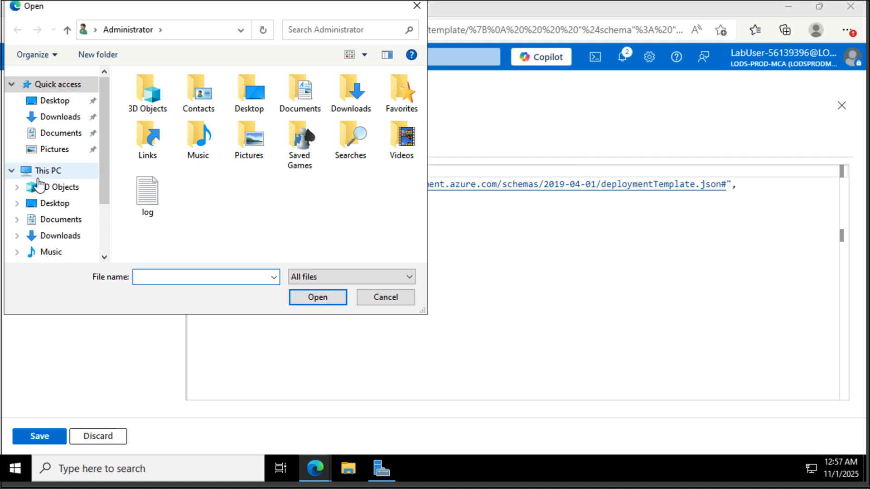
{"action": "scroll", "coordinate": [43, 226], "scroll_direction": "down", "scroll_amount": 1}
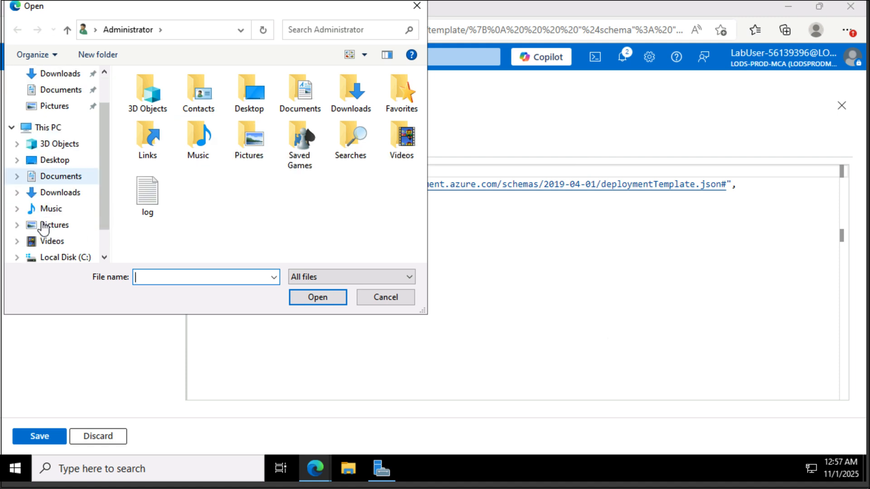
{"action": "scroll", "coordinate": [43, 227], "scroll_direction": "up", "scroll_amount": 1}
{"action": "scroll", "coordinate": [50, 229], "scroll_direction": "down", "scroll_amount": 2}
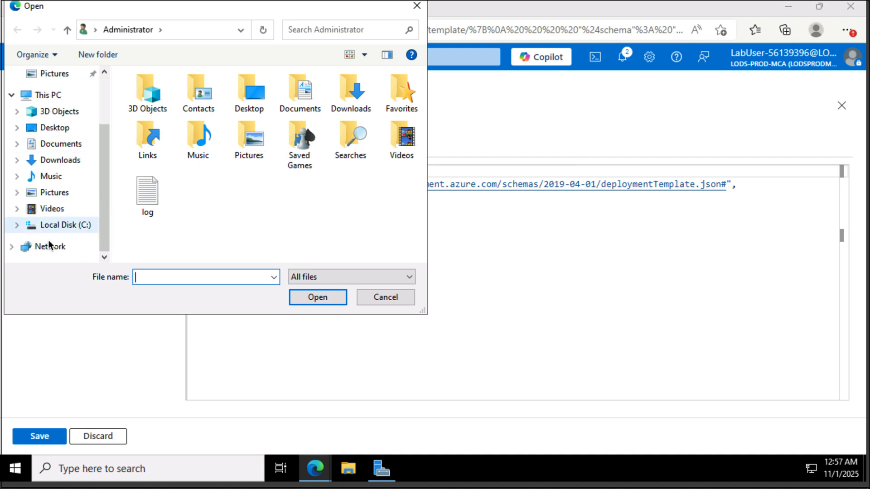
{"action": "left_click", "coordinate": [52, 226]}
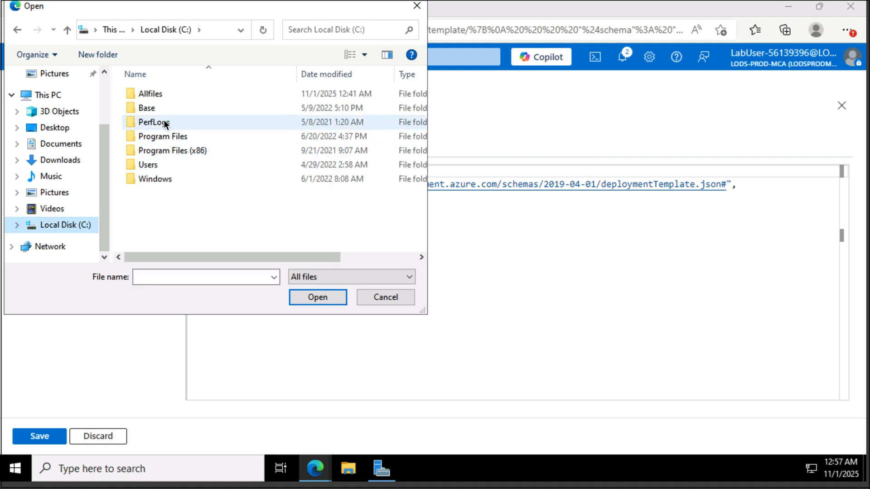
{"action": "double_click", "coordinate": [162, 93]}
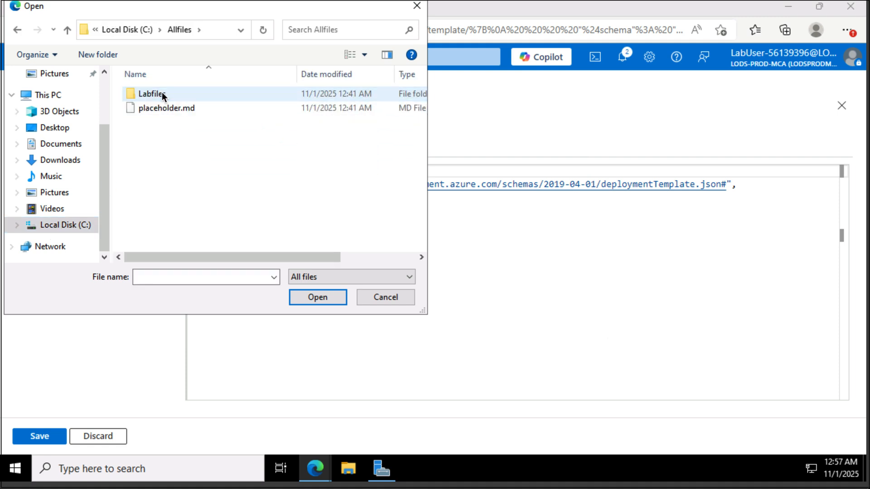
{"action": "double_click", "coordinate": [161, 95]}
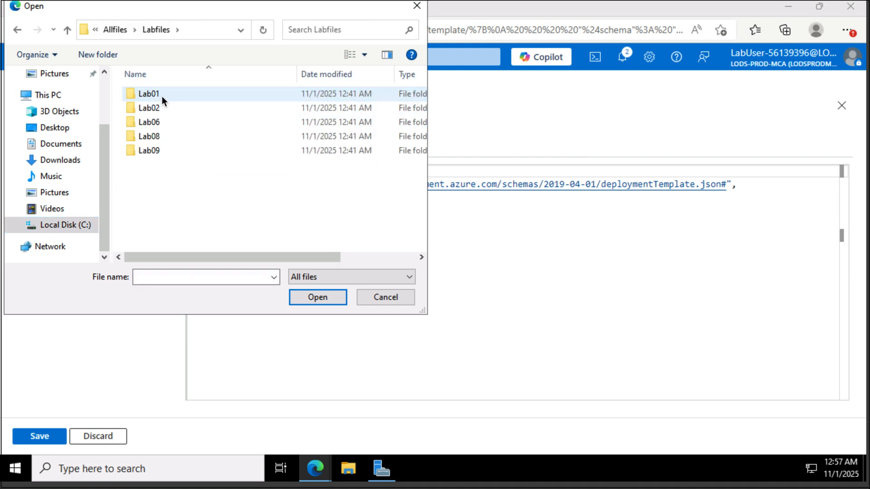
{"action": "double_click", "coordinate": [164, 107]}
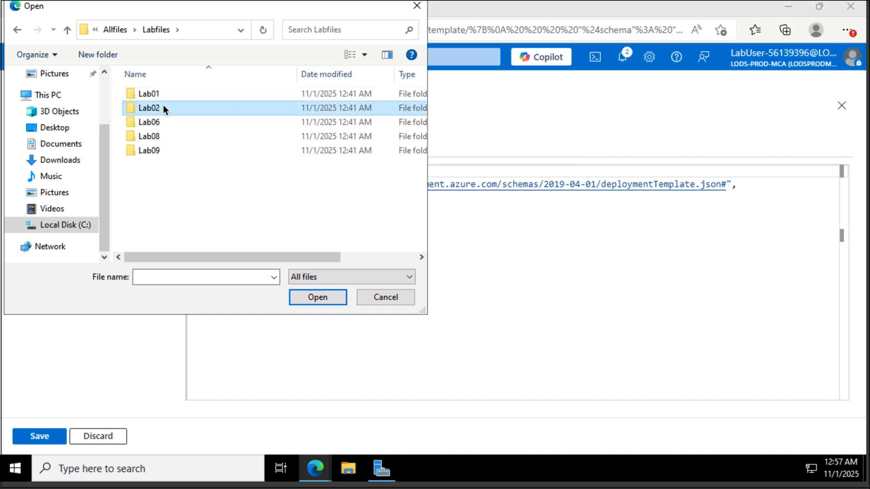
{"action": "left_click", "coordinate": [167, 97]}
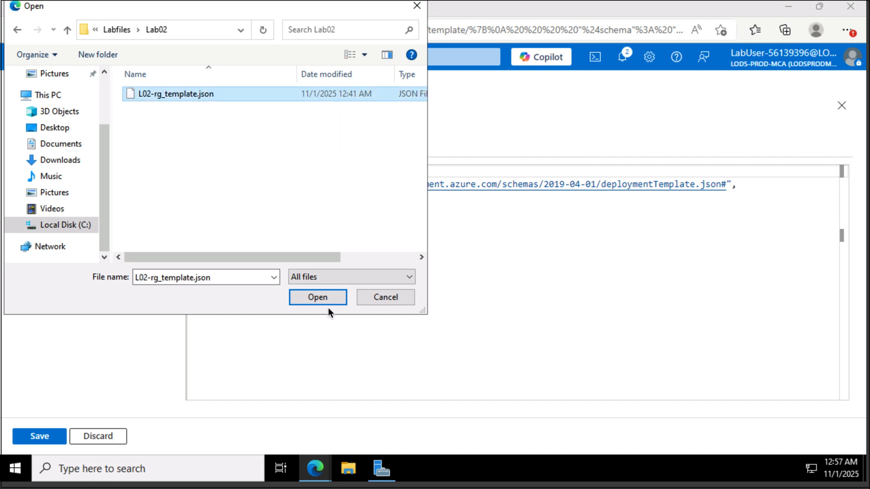
{"action": "left_click", "coordinate": [323, 295]}
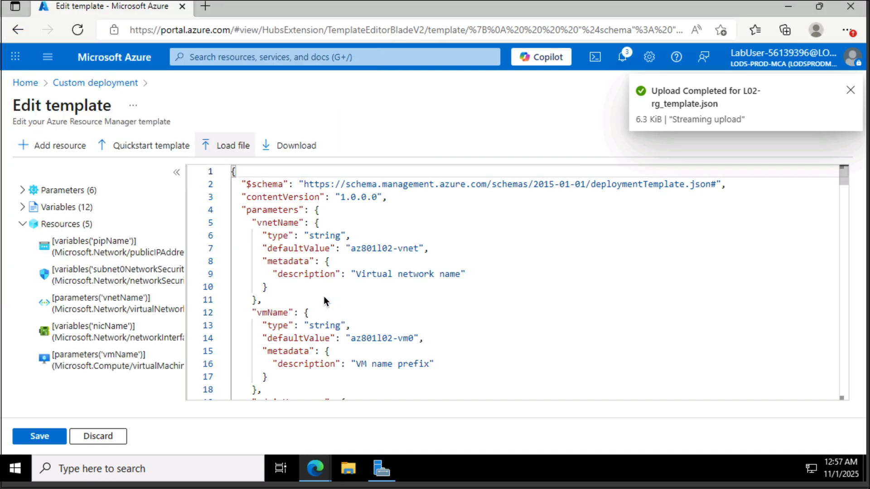
{"action": "left_click", "coordinate": [850, 90]}
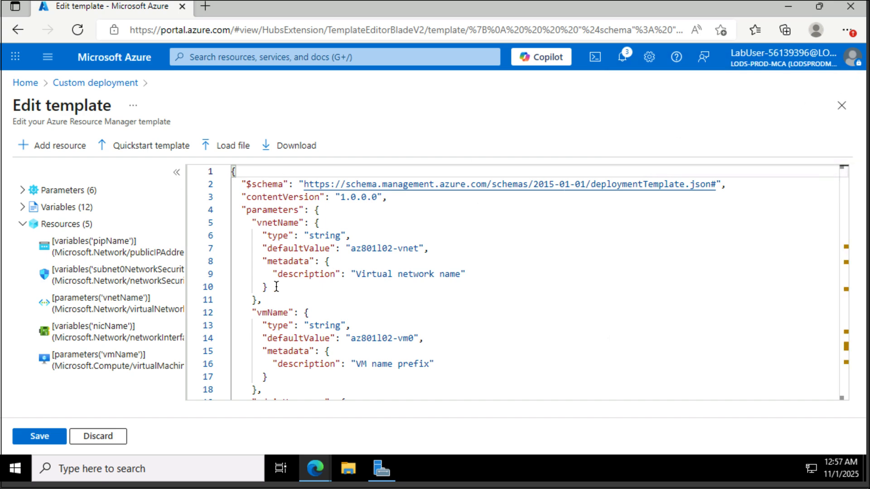
{"action": "left_click", "coordinate": [42, 438]}
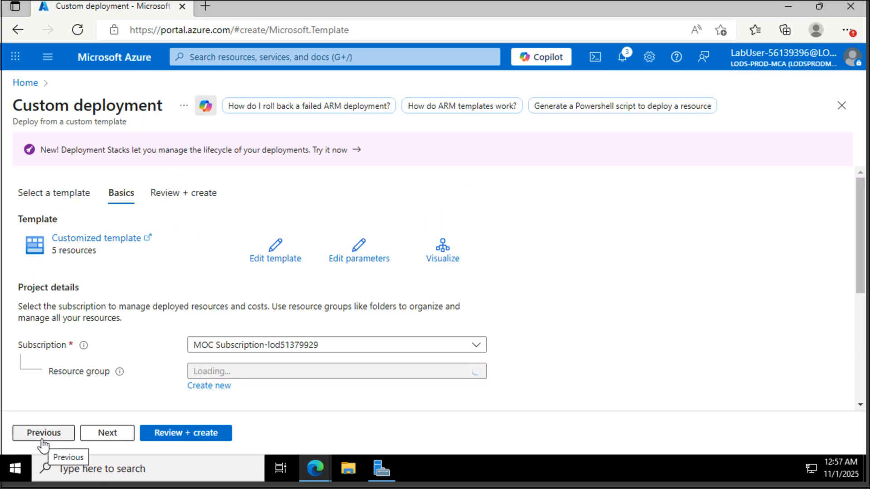
Step: Select AZ801-L0202-RG as the resource group for the custom deployment
{"action": "left_click", "coordinate": [291, 374]}
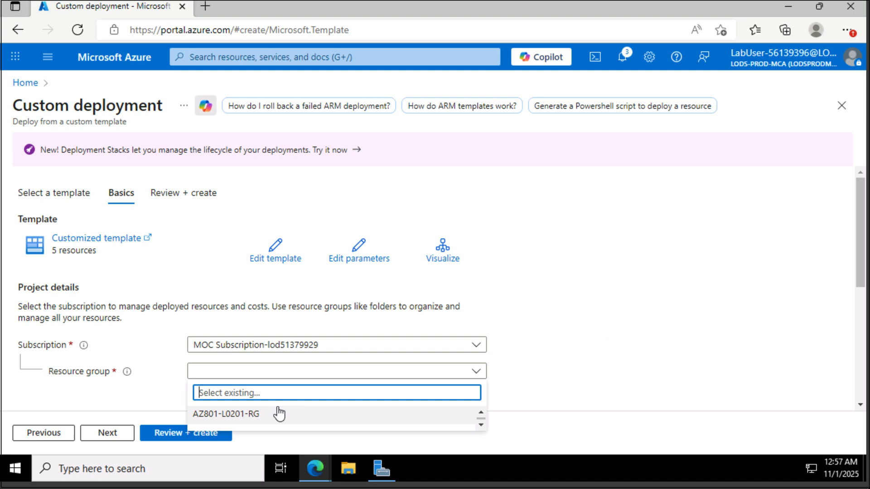
{"action": "scroll", "coordinate": [279, 413], "scroll_direction": "down", "scroll_amount": 1}
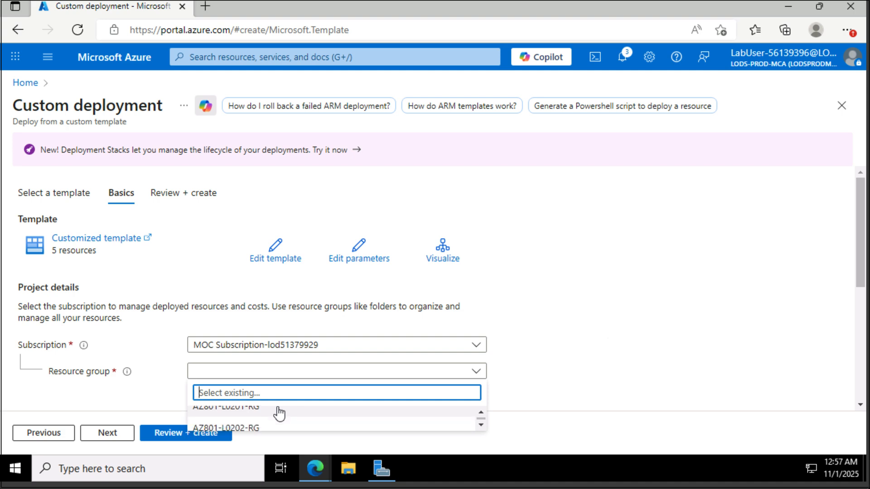
{"action": "left_click", "coordinate": [271, 427]}
{"action": "scroll", "coordinate": [558, 316], "scroll_direction": "down", "scroll_amount": 1}
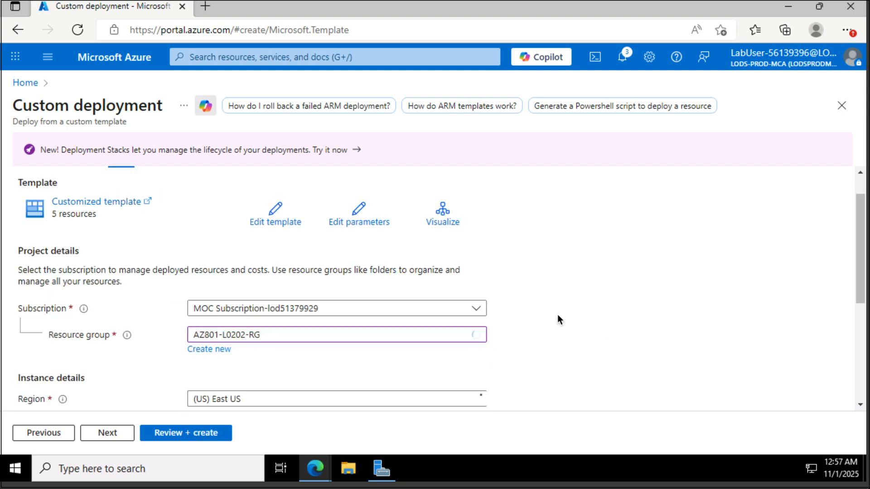
{"action": "scroll", "coordinate": [557, 314], "scroll_direction": "down", "scroll_amount": 3}
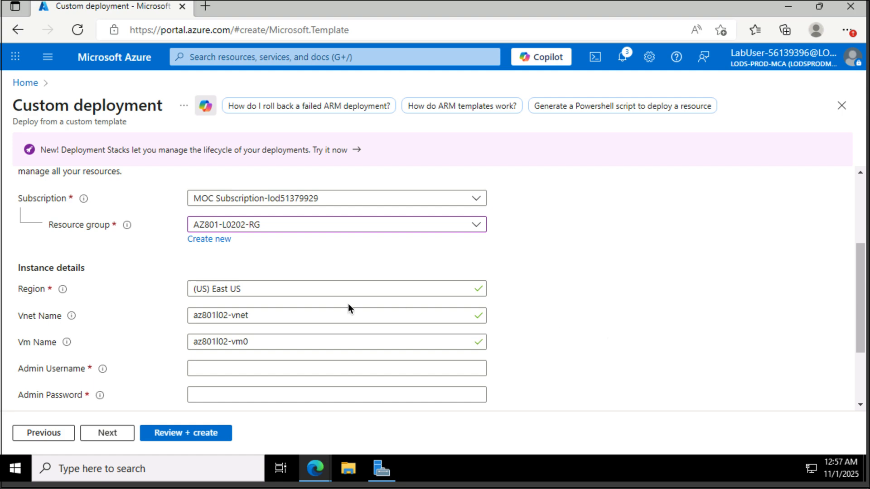
Step: Enter the admin username and password, then review and create the deployment
{"action": "left_click", "coordinate": [245, 366]}
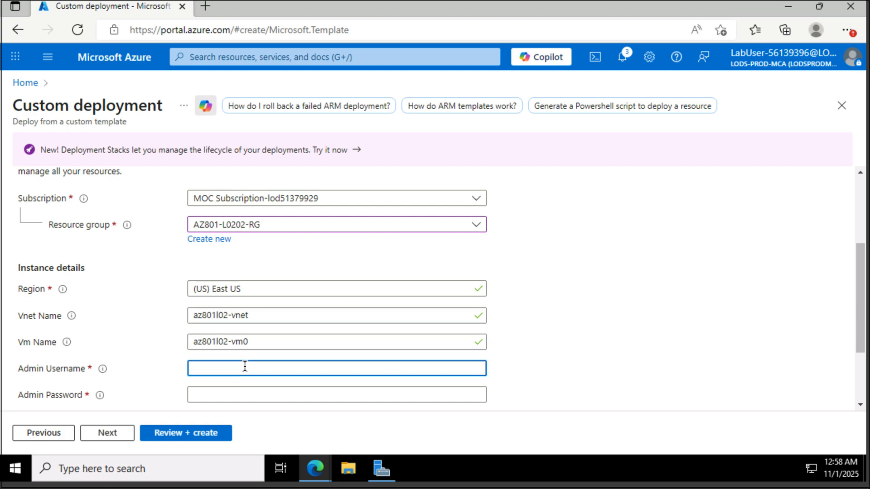
{"action": "type", "text": "myadmin"}
{"action": "key", "text": "Tab"}
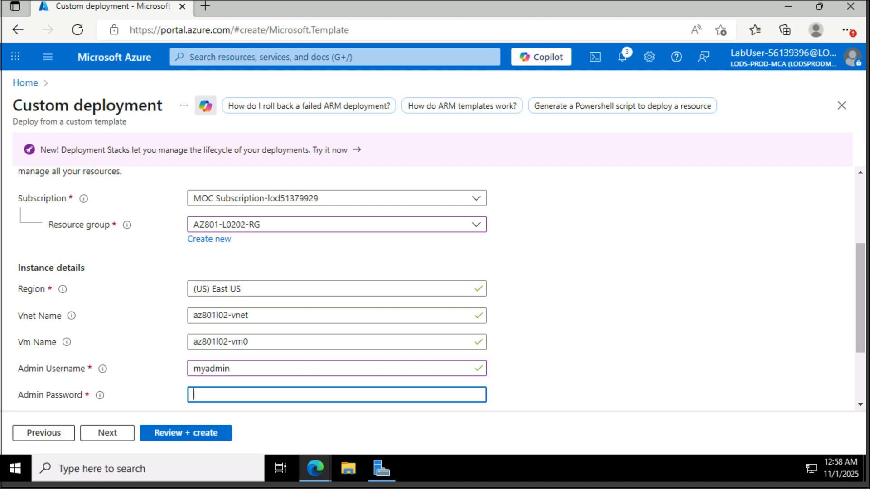
{"action": "type", "text": "Pa55w.rd"}
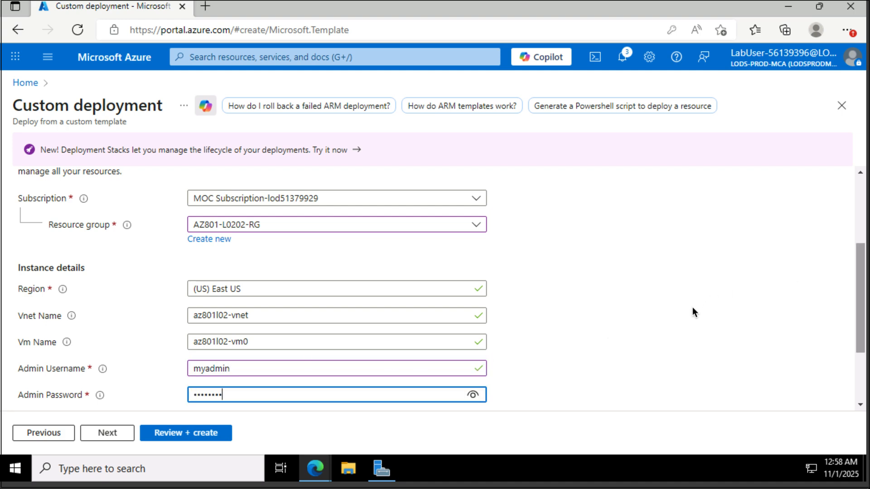
{"action": "scroll", "coordinate": [693, 312], "scroll_direction": "down", "scroll_amount": 2}
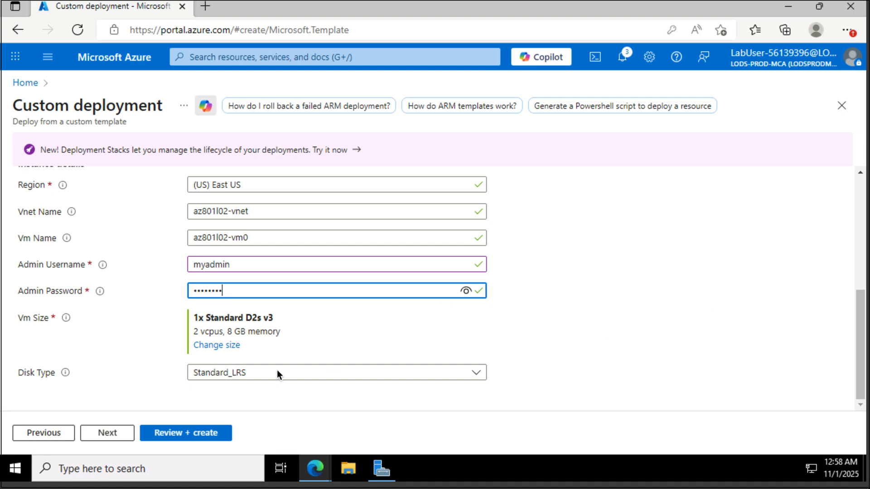
{"action": "left_click", "coordinate": [182, 432]}
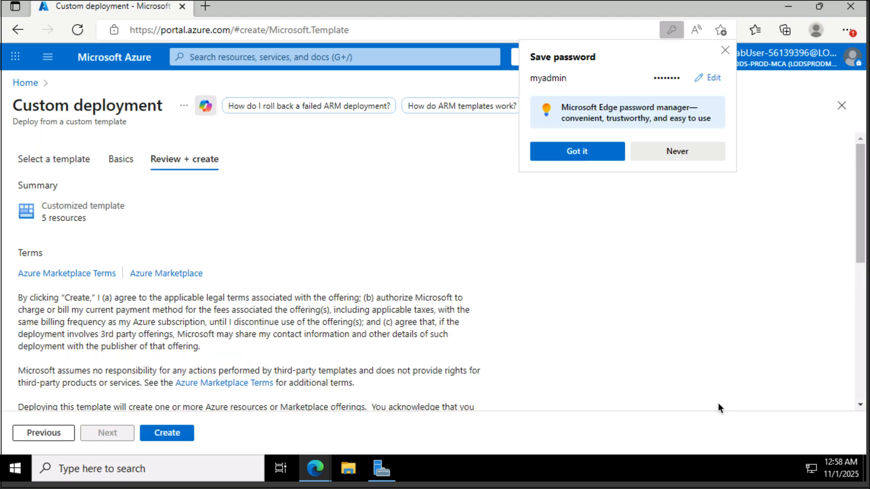
{"action": "left_click", "coordinate": [173, 434]}
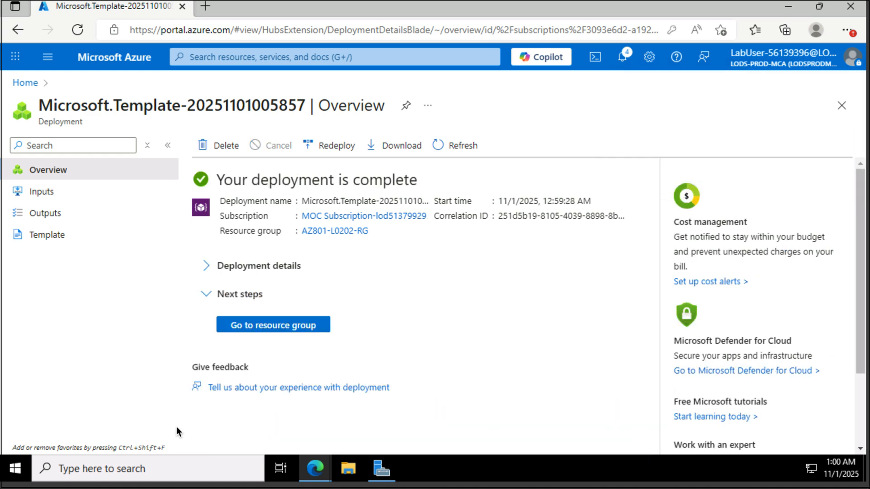
Step: Go to the AZ801-L0202-RG resource group from the deployment overview
{"action": "left_click", "coordinate": [267, 325]}
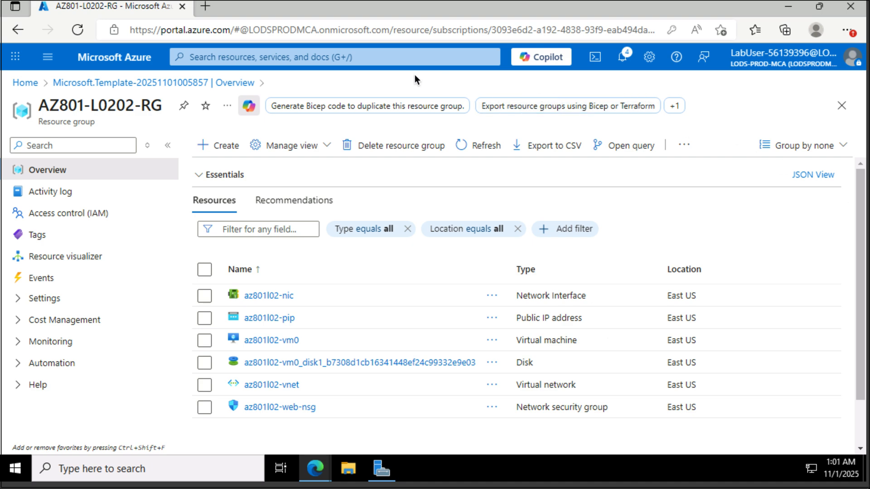
Step: Search for Azure Arc, open its empty Machines list, and show the Onboard/Create options
{"action": "left_click", "coordinate": [330, 64]}
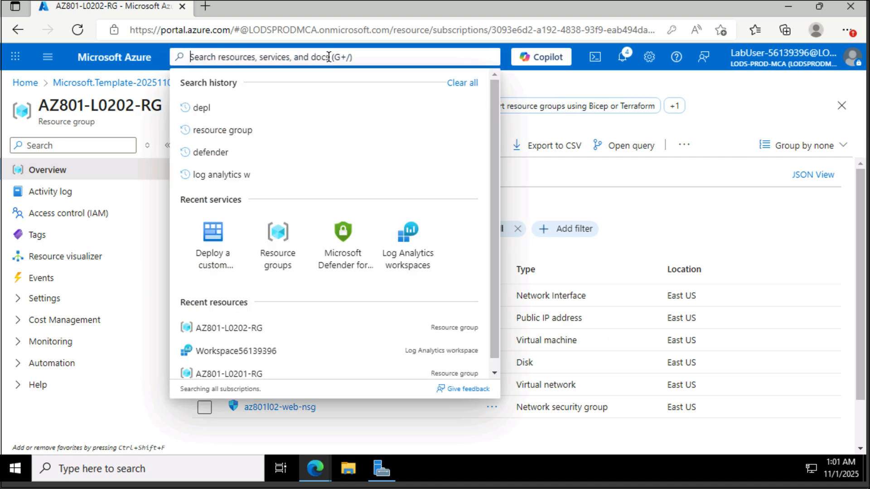
{"action": "type", "text": "azure arc"}
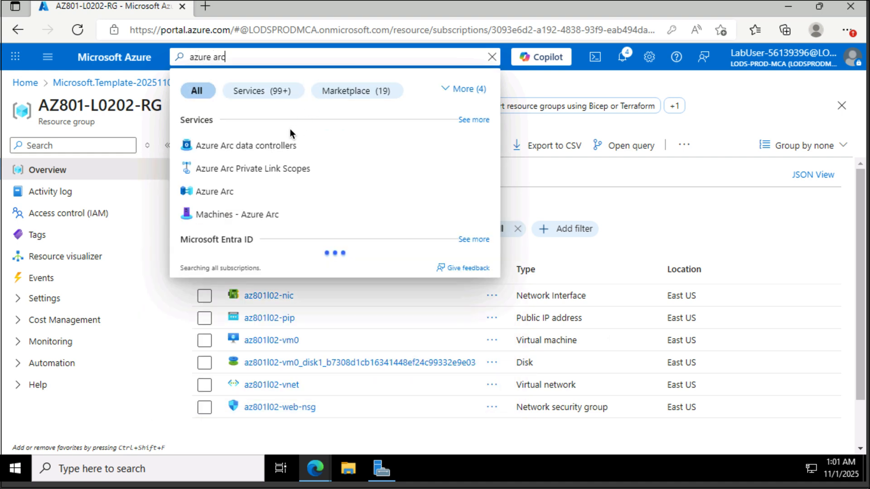
{"action": "left_click", "coordinate": [214, 196]}
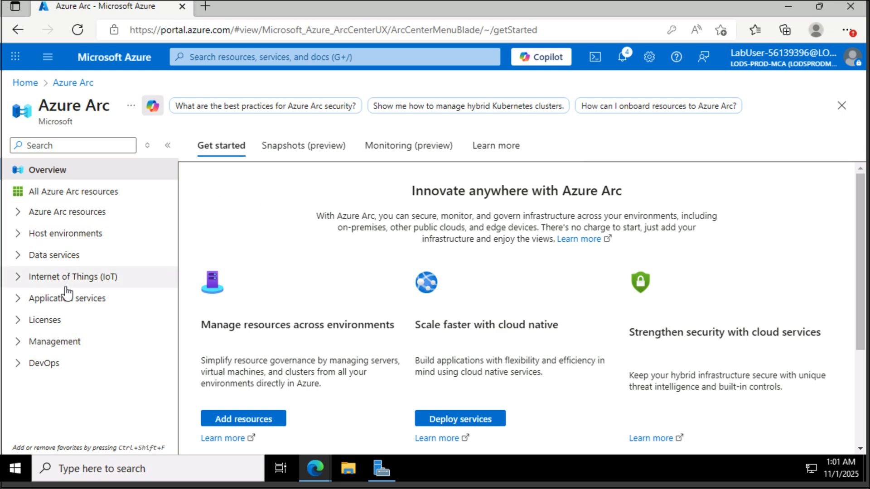
{"action": "left_click", "coordinate": [17, 213]}
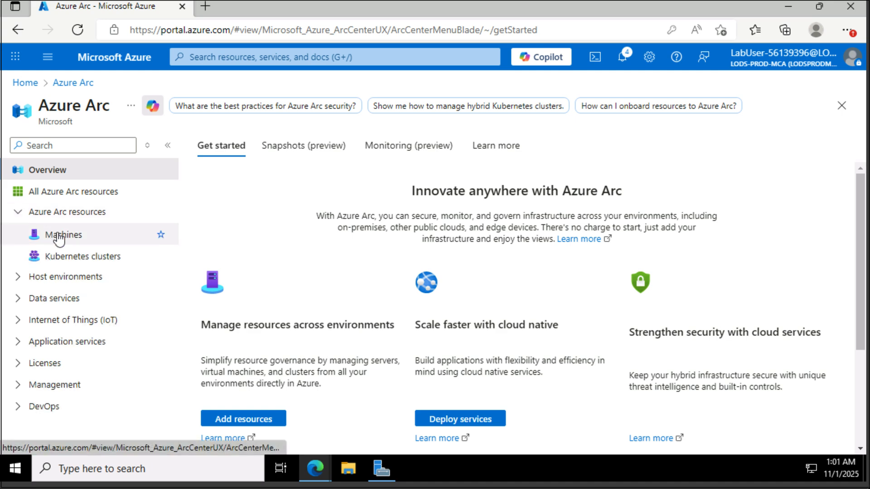
{"action": "left_click", "coordinate": [59, 236]}
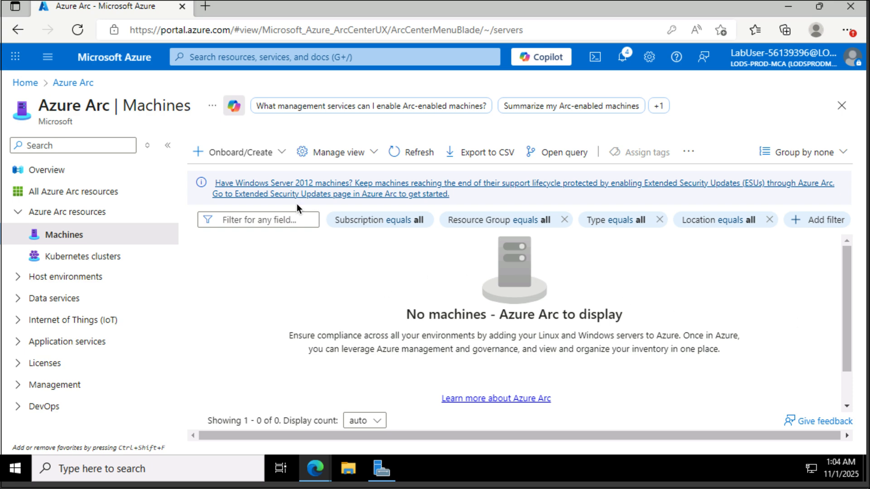
{"action": "left_click", "coordinate": [278, 154]}
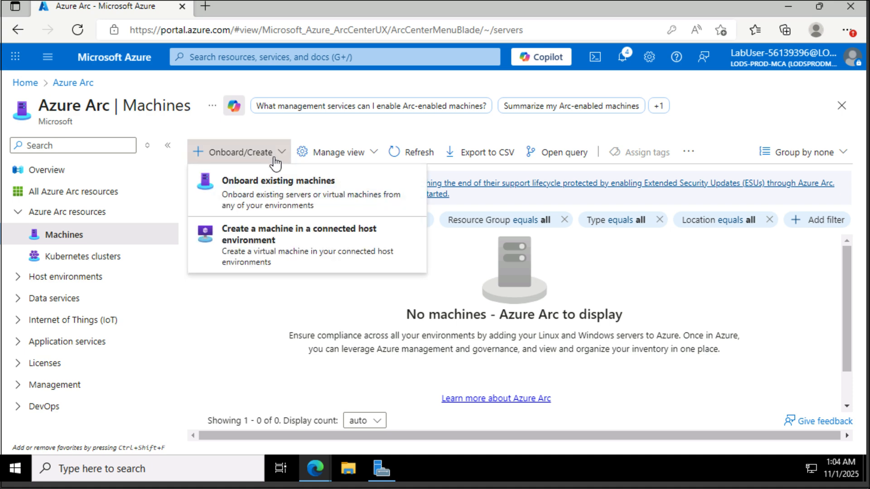
Step: Choose to onboard existing machines into resource group AZ801-L0201-RG
{"action": "left_click", "coordinate": [263, 194]}
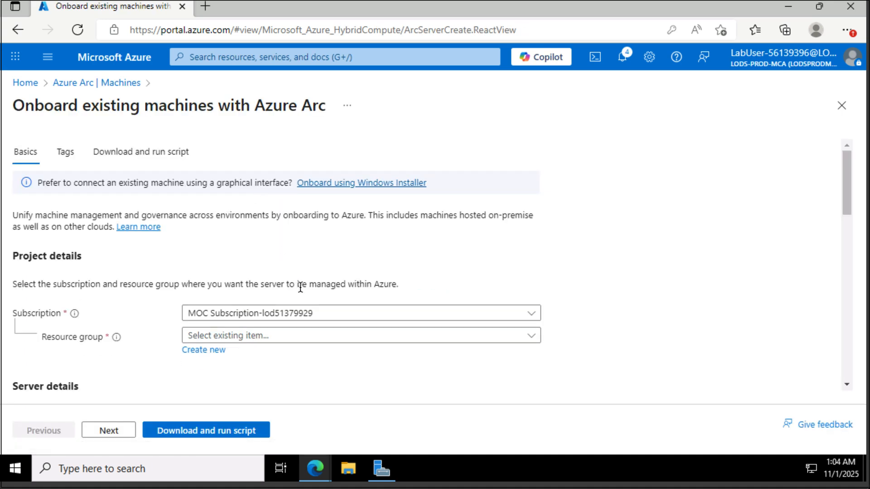
{"action": "scroll", "coordinate": [301, 287], "scroll_direction": "down", "scroll_amount": 1}
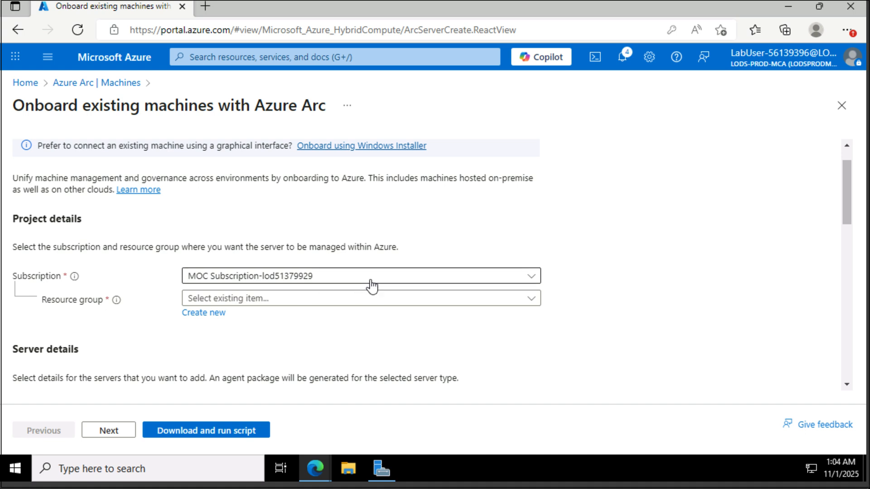
{"action": "left_click", "coordinate": [370, 301]}
{"action": "left_click", "coordinate": [271, 347]}
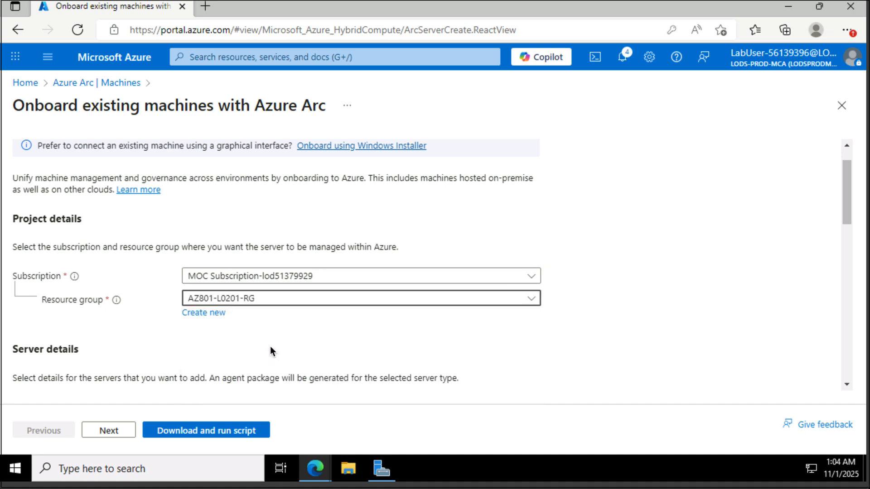
{"action": "scroll", "coordinate": [270, 346], "scroll_direction": "down", "scroll_amount": 1}
{"action": "scroll", "coordinate": [270, 346], "scroll_direction": "down", "scroll_amount": 2}
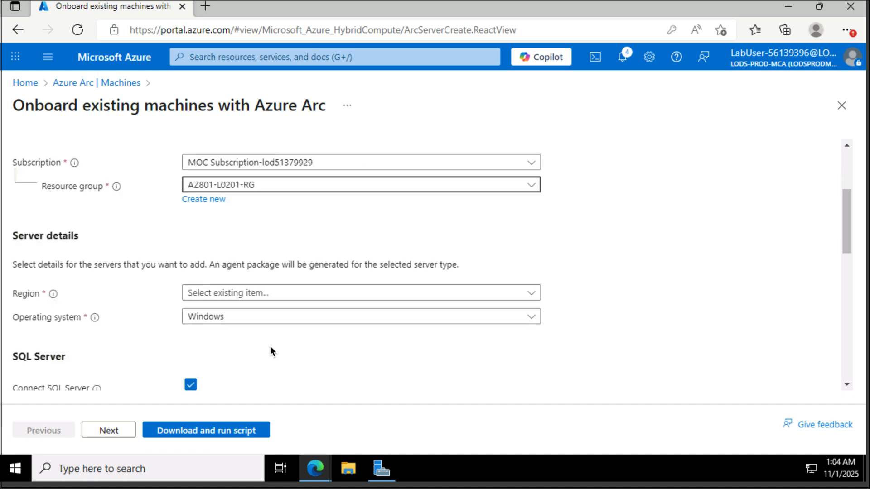
Step: Set region (US) East US, turn off SQL Server connection, and continue to Tags
{"action": "left_click", "coordinate": [265, 299]}
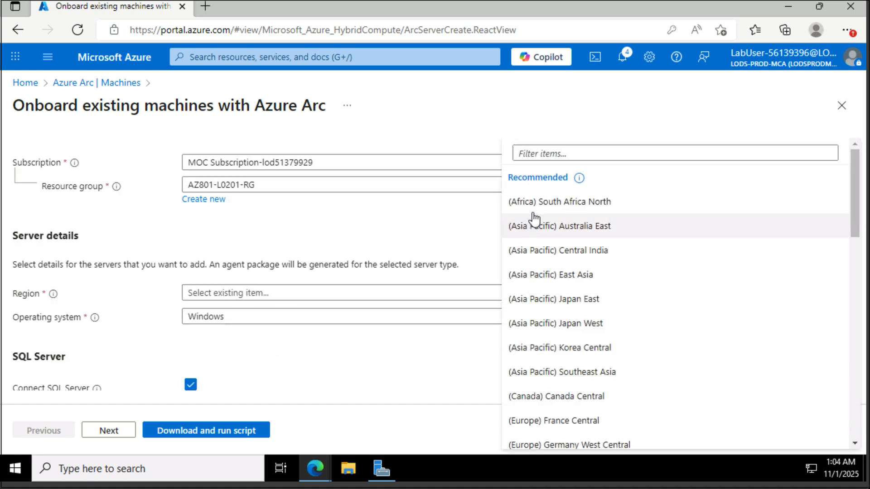
{"action": "type", "text": "eas"}
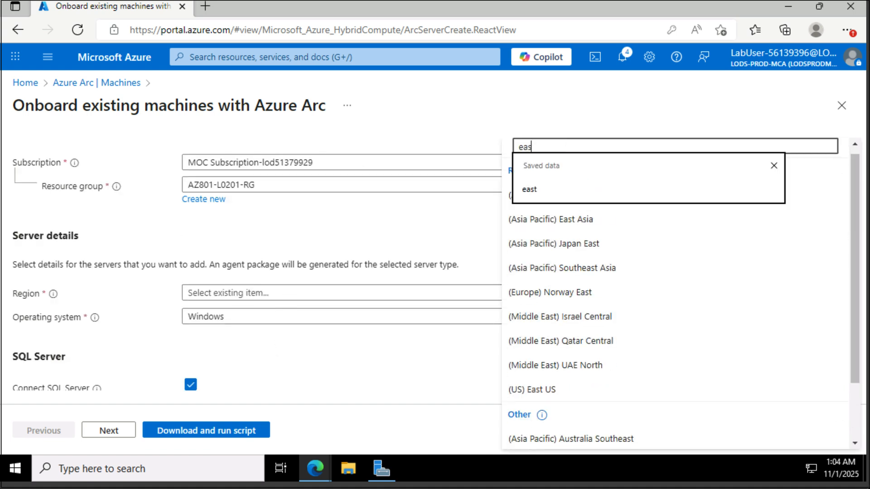
{"action": "left_click", "coordinate": [553, 389]}
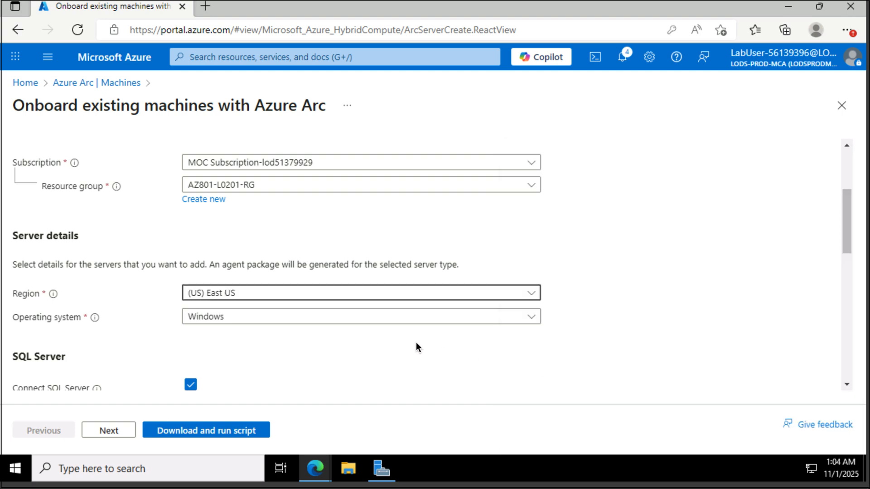
{"action": "scroll", "coordinate": [416, 347], "scroll_direction": "down", "scroll_amount": 2}
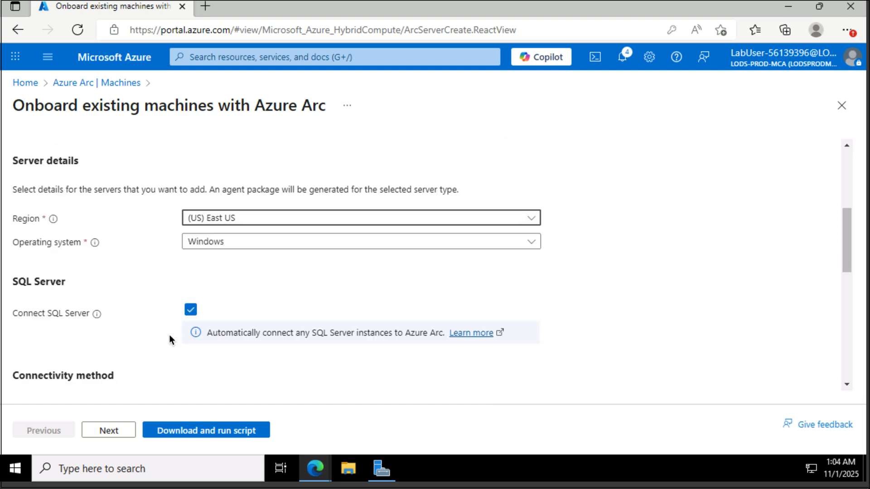
{"action": "mouse_move", "coordinate": [96, 317]}
{"action": "left_click", "coordinate": [191, 312]}
{"action": "scroll", "coordinate": [219, 373], "scroll_direction": "down", "scroll_amount": 2}
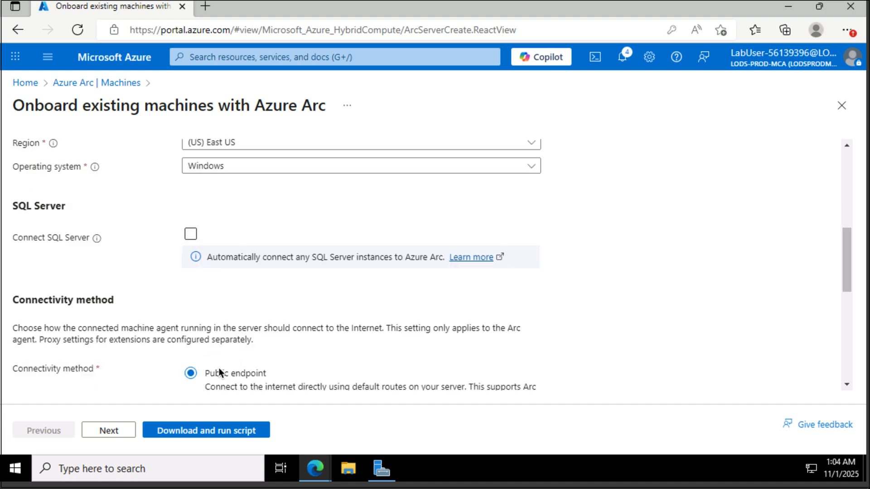
{"action": "scroll", "coordinate": [219, 374], "scroll_direction": "down", "scroll_amount": 5}
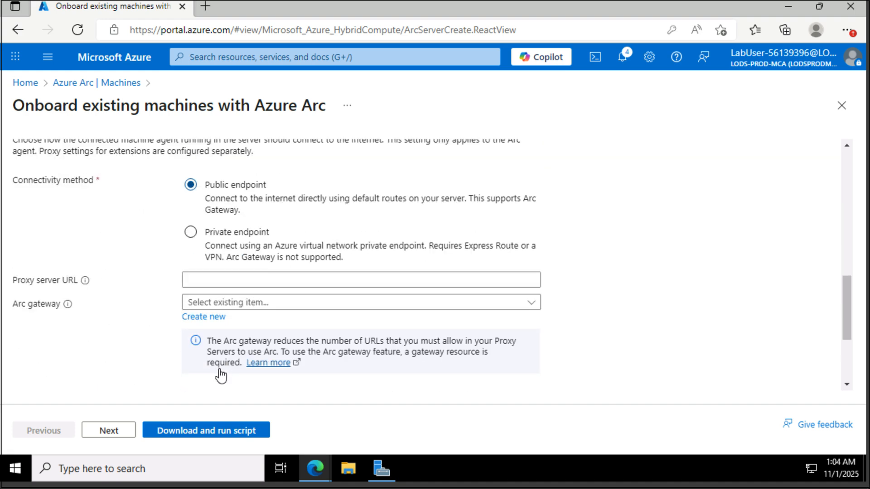
{"action": "scroll", "coordinate": [219, 368], "scroll_direction": "down", "scroll_amount": 4}
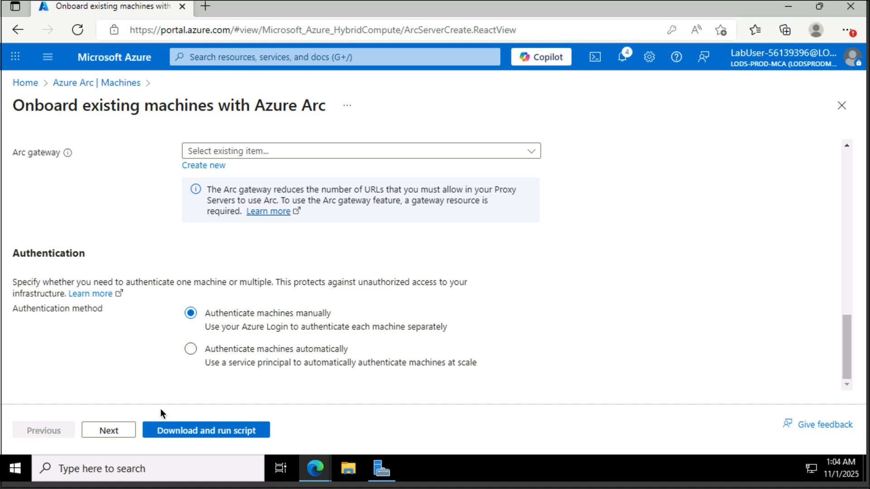
{"action": "left_click", "coordinate": [109, 430]}
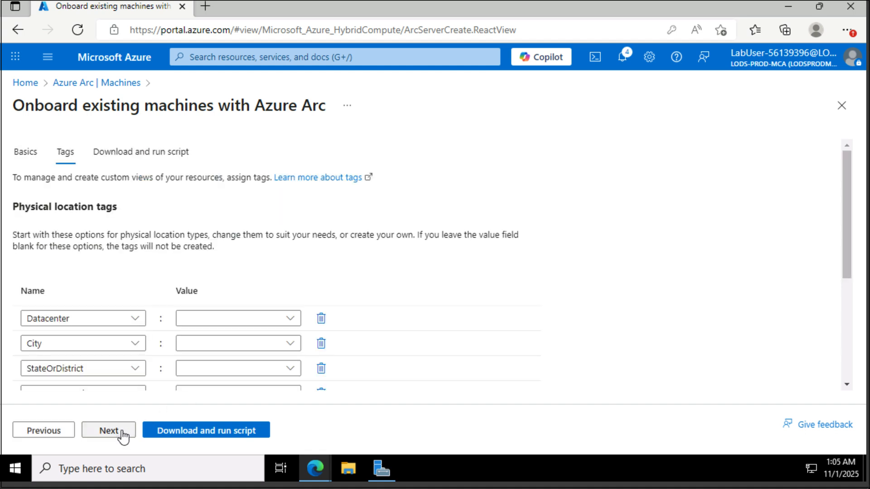
Step: Download OnboardingScript.ps1 from the script step and keep it despite the Edge warning
{"action": "left_click", "coordinate": [121, 431]}
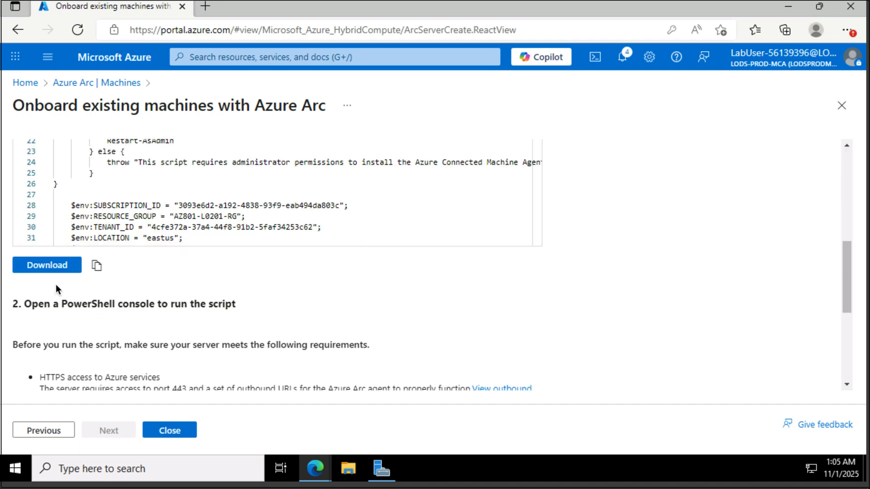
{"action": "left_click", "coordinate": [47, 265]}
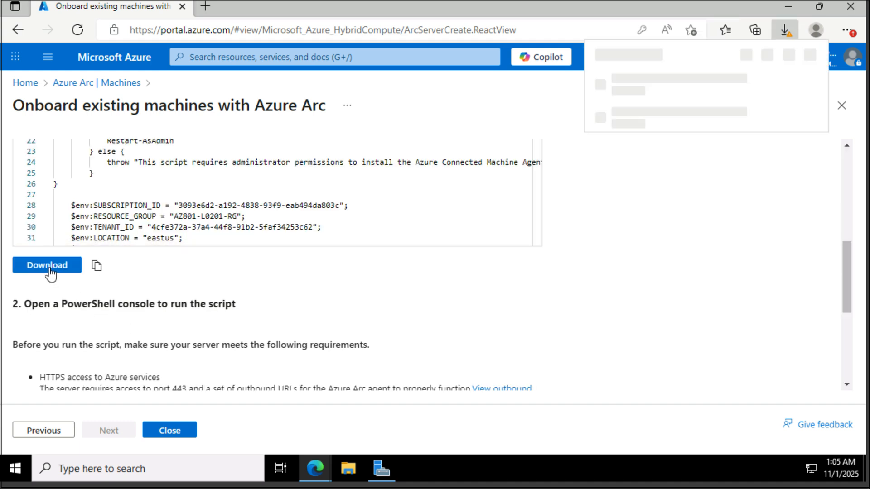
{"action": "left_click", "coordinate": [629, 111]}
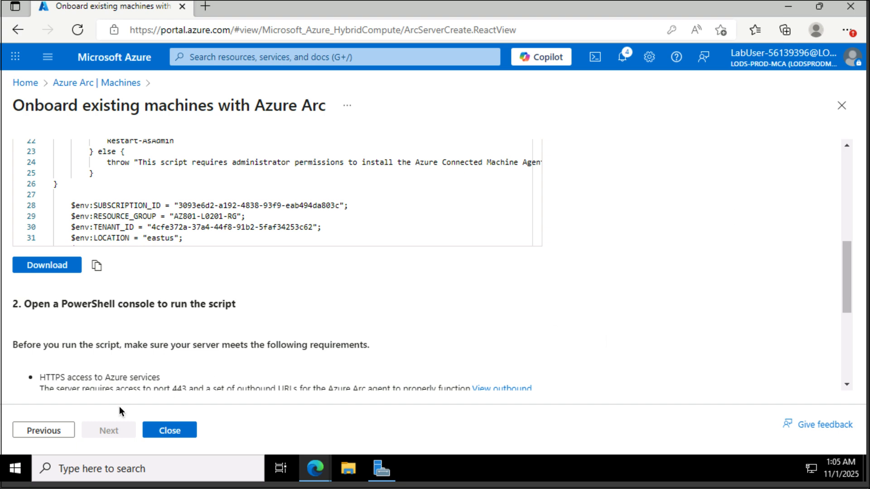
Step: Launch Windows PowerShell as administrator and change into the Downloads folder
{"action": "left_click", "coordinate": [15, 470]}
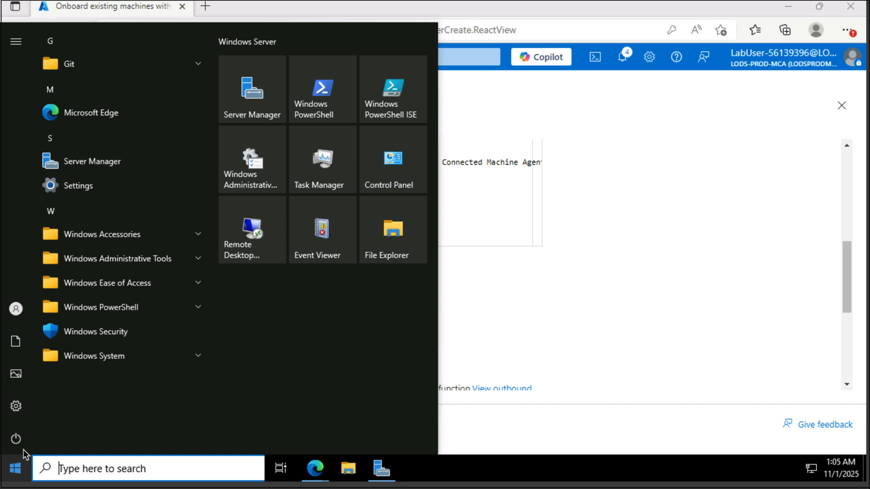
{"action": "right_click", "coordinate": [315, 98]}
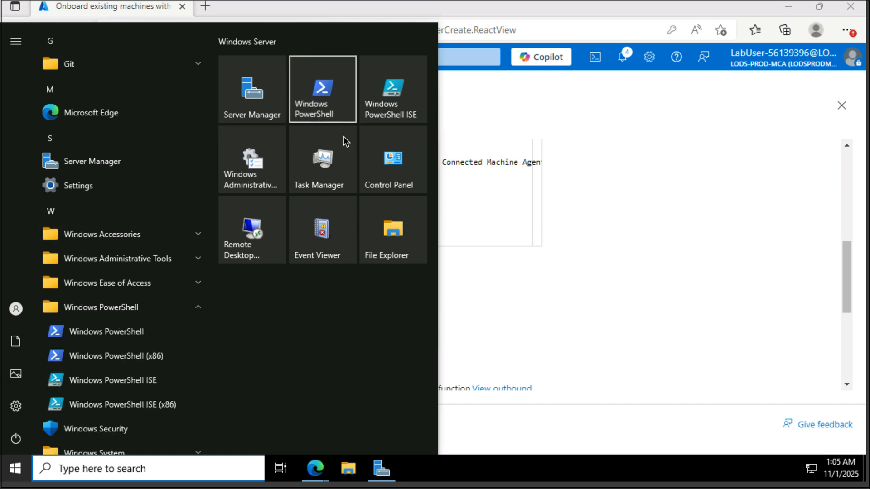
{"action": "right_click", "coordinate": [316, 99]}
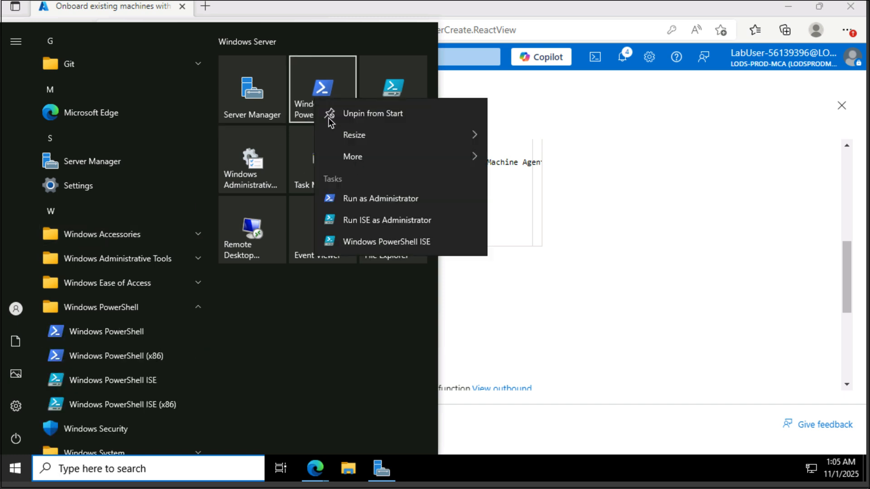
{"action": "left_click", "coordinate": [393, 200]}
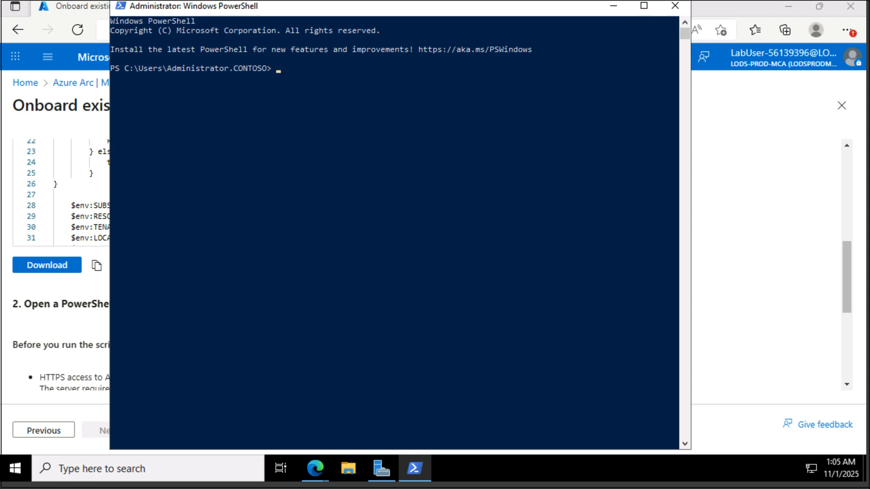
{"action": "left_click", "coordinate": [434, 249]}
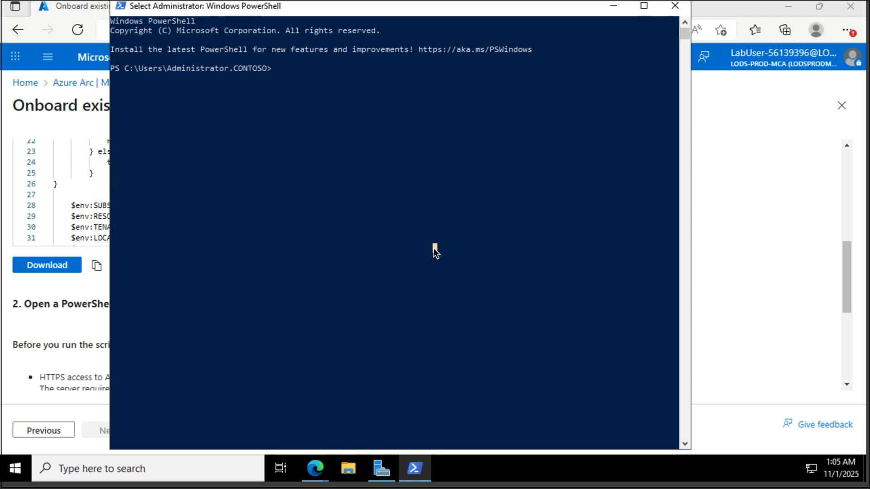
{"action": "type", "text": "cd Diwb"}
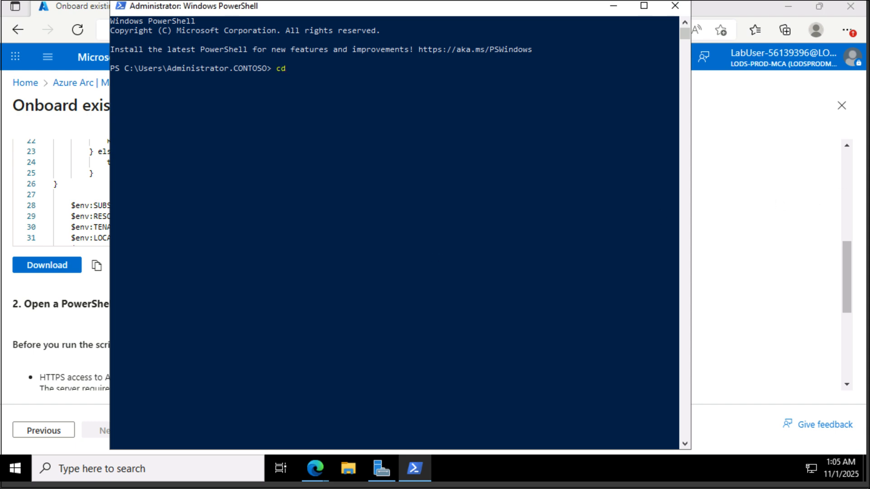
{"action": "key", "text": "BackSpace"}
{"action": "key", "text": "BackSpace"}
{"action": "key", "text": "BackSpace"}
{"action": "type", "text": "own"}
{"action": "key", "text": "Tab"}
{"action": "key", "text": "Return"}
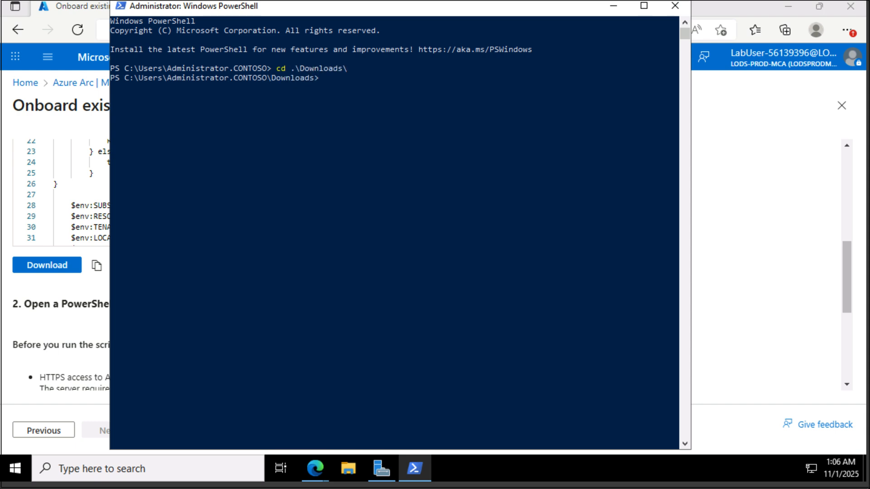
Step: Set the execution policy to Unrestricted, answering A to apply to all
{"action": "type", "text": "Set-Exe"}
{"action": "key", "text": "Tab"}
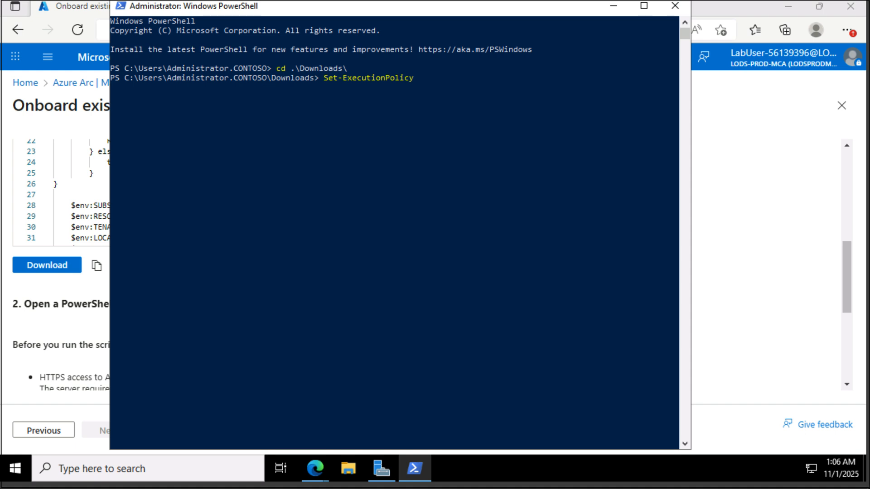
{"action": "type", "text": "/"}
{"action": "key", "text": "BackSpace"}
{"action": "type", "text": "-Ex"}
{"action": "key", "text": "Tab"}
{"action": "type", "text": "Unrestricted"}
{"action": "key", "text": "Return"}
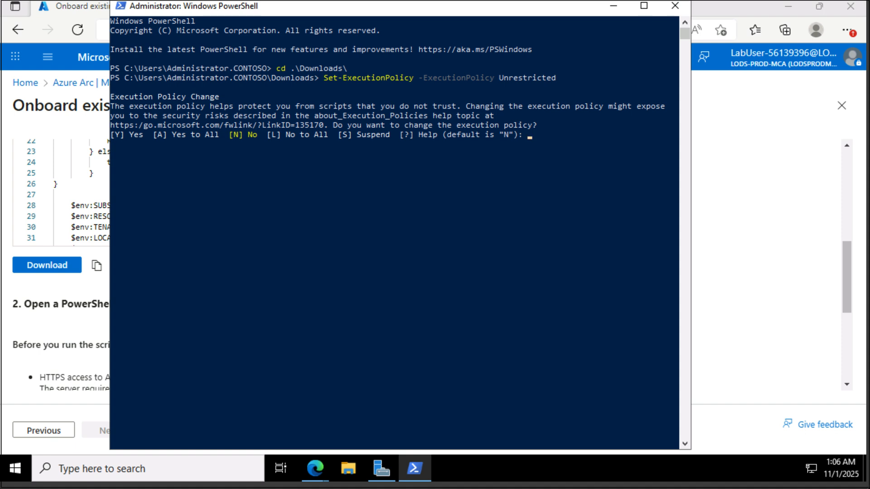
{"action": "type", "text": "a"}
{"action": "key", "text": "Return"}
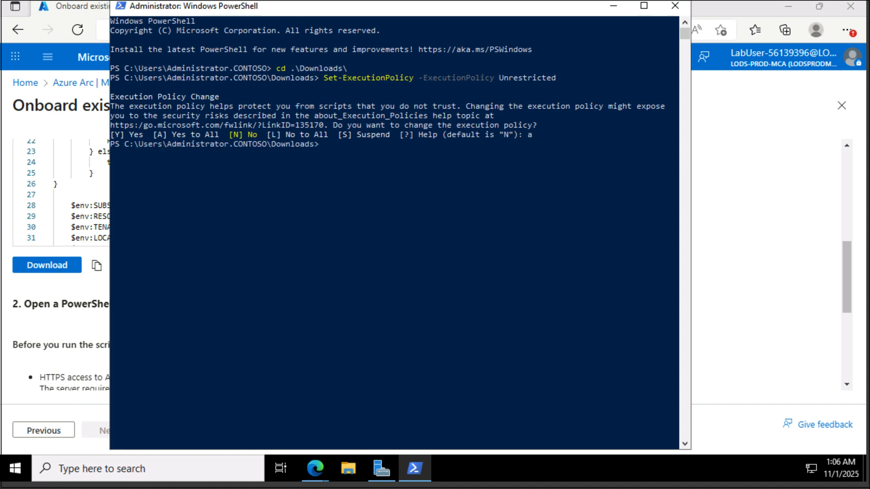
Step: Run .\OnboardingScript.ps1, choosing R to run it once
{"action": "type", "text": ".\\O"}
{"action": "key", "text": "Tab"}
{"action": "key", "text": "Return"}
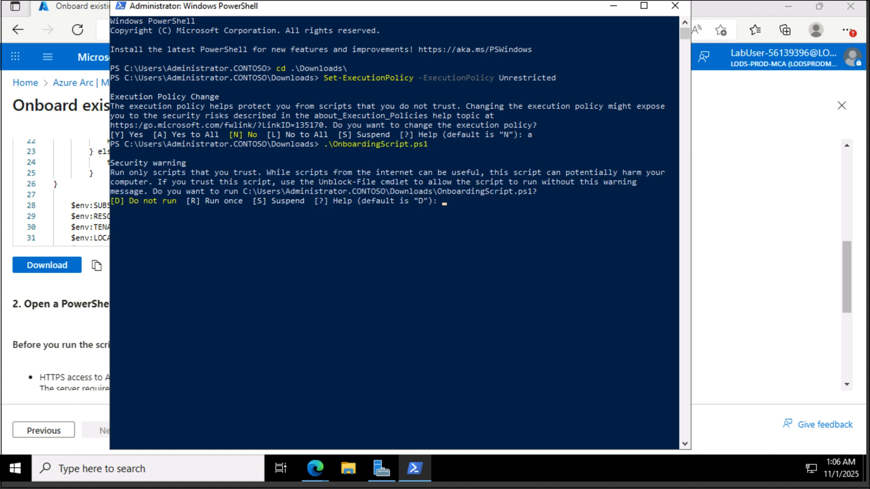
{"action": "type", "text": "r"}
{"action": "key", "text": "Return"}
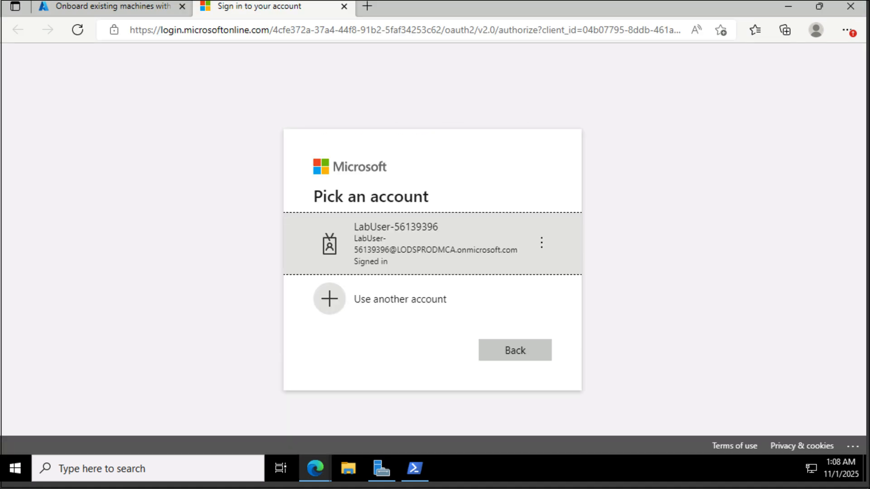
Step: Sign in with the lab account, close the authentication tab, and close the finished PowerShell
{"action": "left_click", "coordinate": [482, 232]}
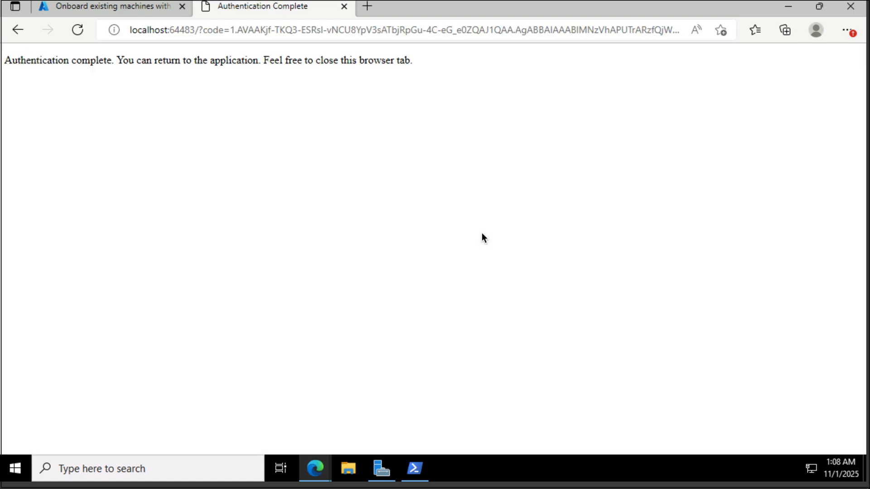
{"action": "left_click", "coordinate": [344, 6]}
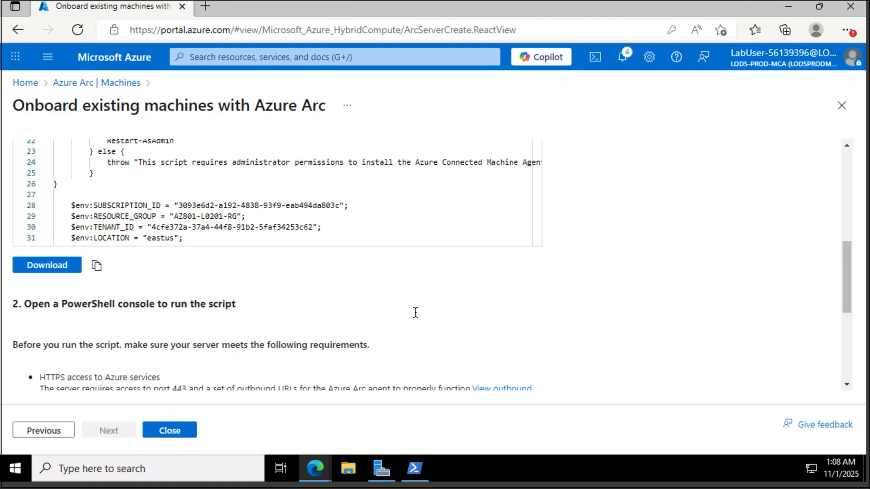
{"action": "left_click", "coordinate": [417, 469]}
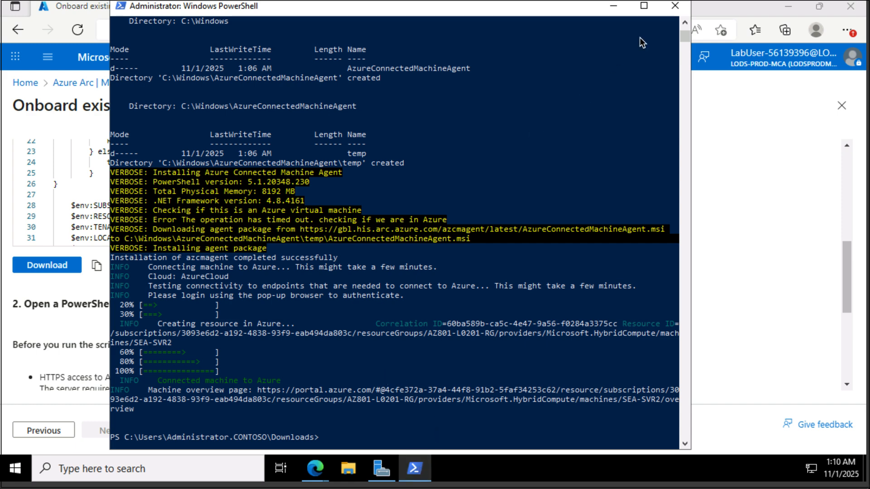
{"action": "left_click", "coordinate": [675, 9]}
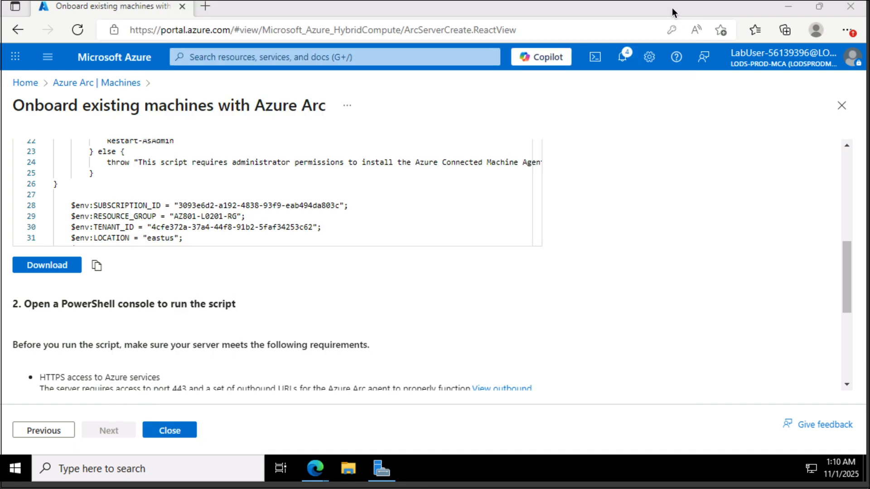
Step: Refresh the Azure Arc Machines list and open the connected SEA-SVR2 overview
{"action": "left_click", "coordinate": [81, 84]}
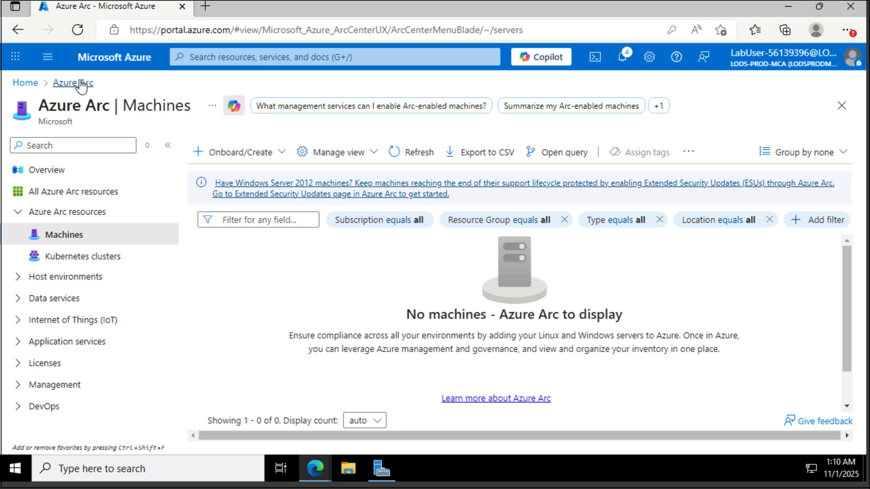
{"action": "left_click", "coordinate": [419, 157]}
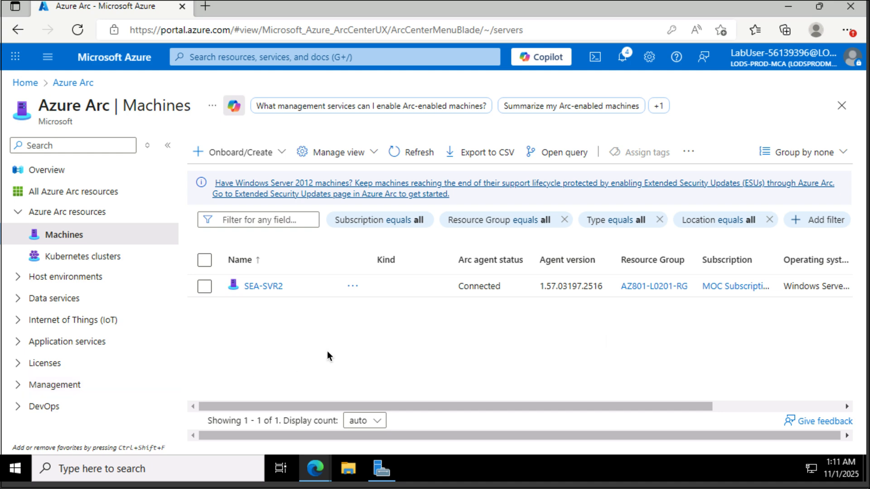
{"action": "left_click", "coordinate": [268, 288]}
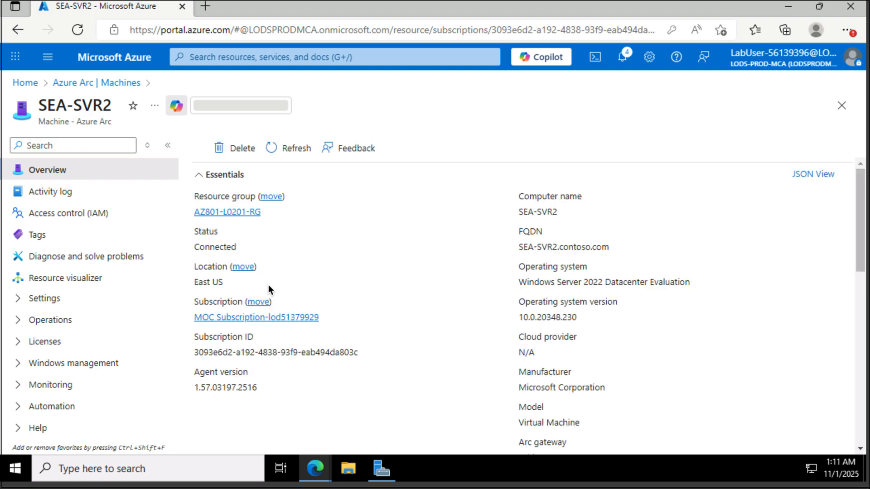
Step: Open SEA-SVR2's Inventory page under Operations and enable change tracking and inventory
{"action": "left_click", "coordinate": [66, 323]}
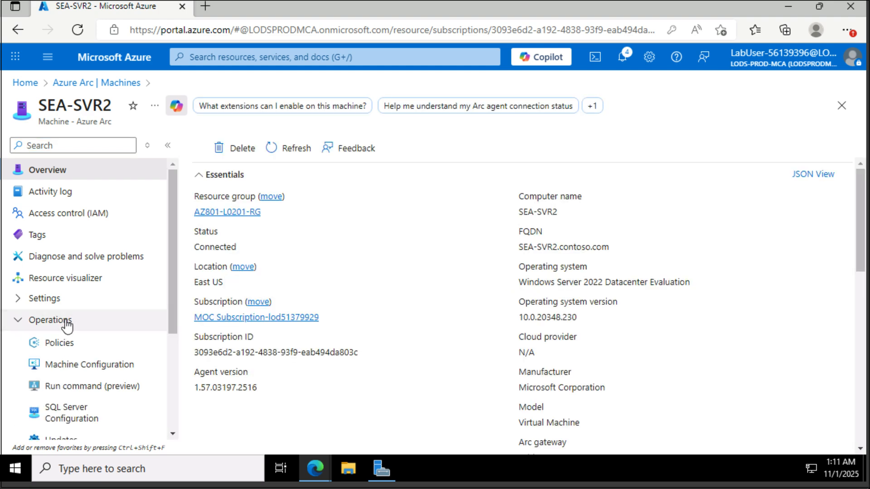
{"action": "scroll", "coordinate": [97, 347], "scroll_direction": "down", "scroll_amount": 1}
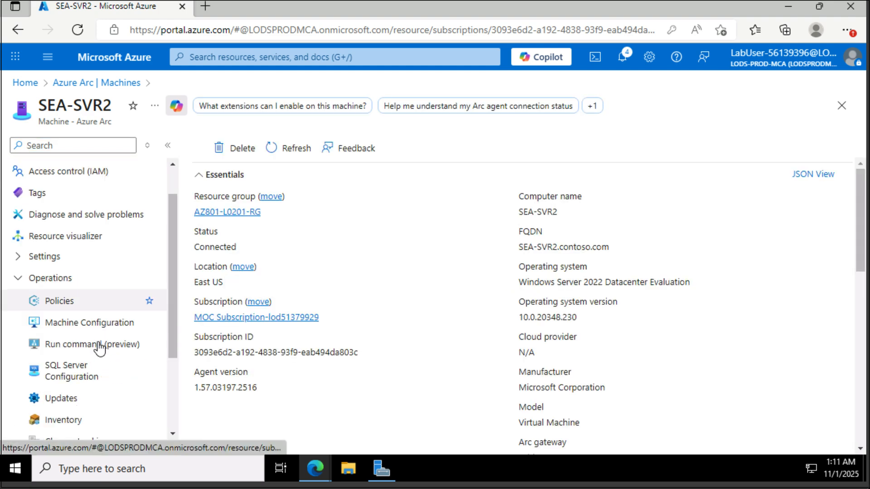
{"action": "left_click", "coordinate": [86, 419]}
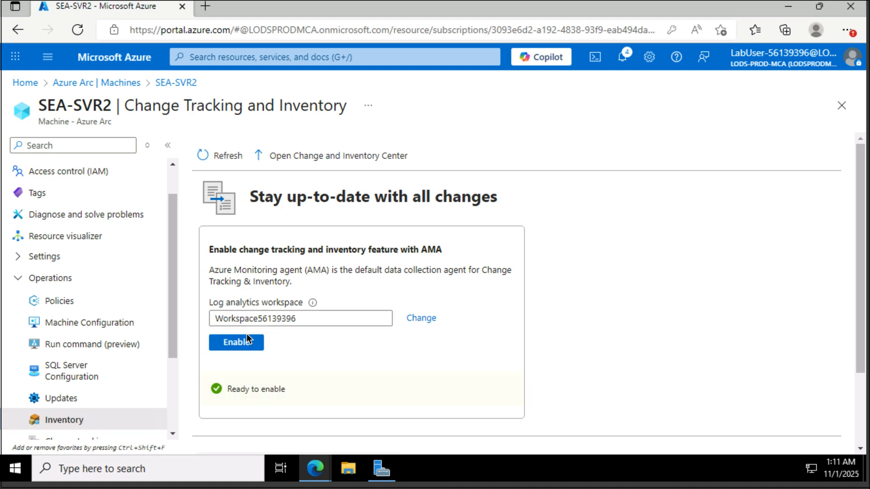
{"action": "left_click", "coordinate": [236, 344]}
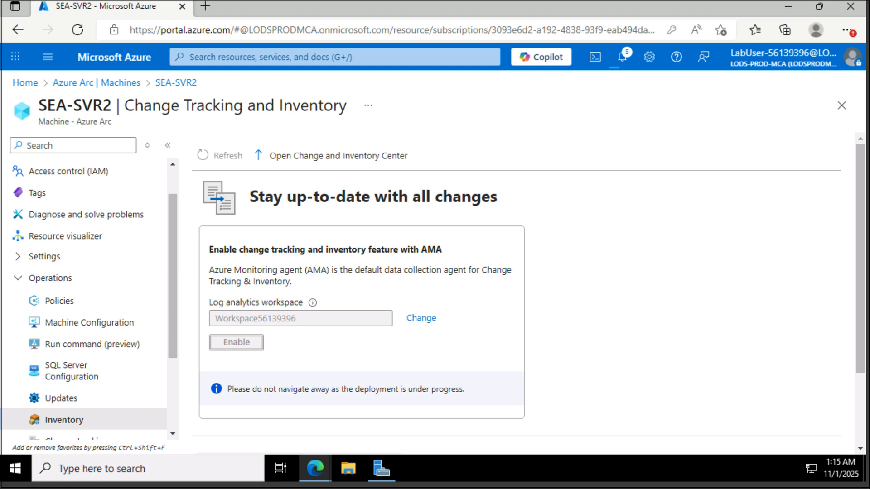
Step: Read the failed deployment notification, dismiss it, and reload the Inventory page
{"action": "left_click", "coordinate": [621, 57]}
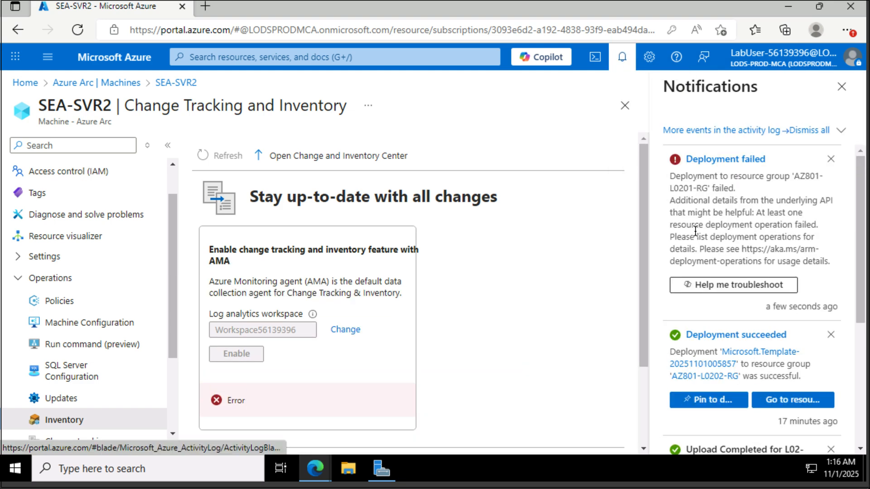
{"action": "left_click", "coordinate": [831, 85]}
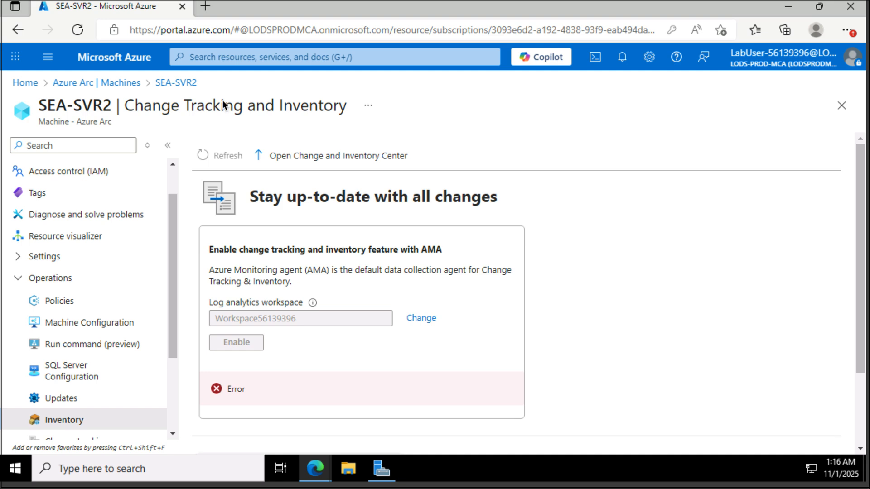
{"action": "left_click", "coordinate": [76, 32]}
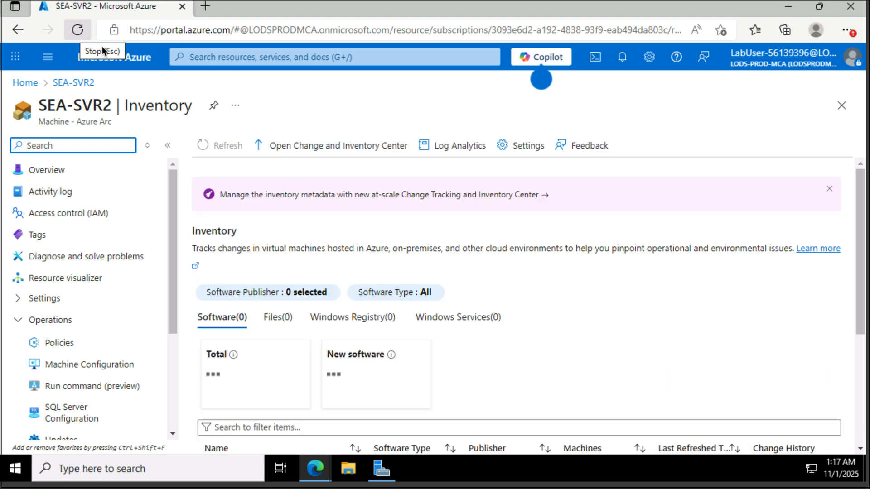
Step: Open SEA-SVR2's Extensions under Settings, then expand the Monitoring section
{"action": "scroll", "coordinate": [346, 228], "scroll_direction": "down", "scroll_amount": 1}
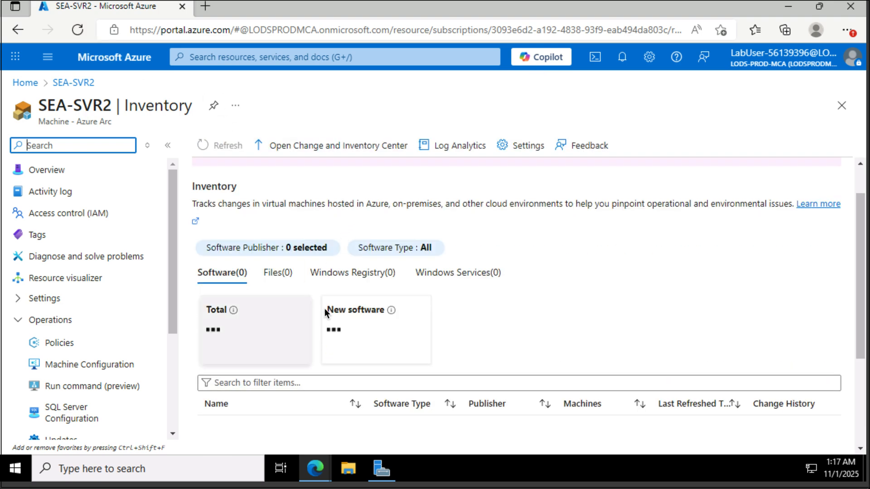
{"action": "scroll", "coordinate": [325, 333], "scroll_direction": "up", "scroll_amount": 1}
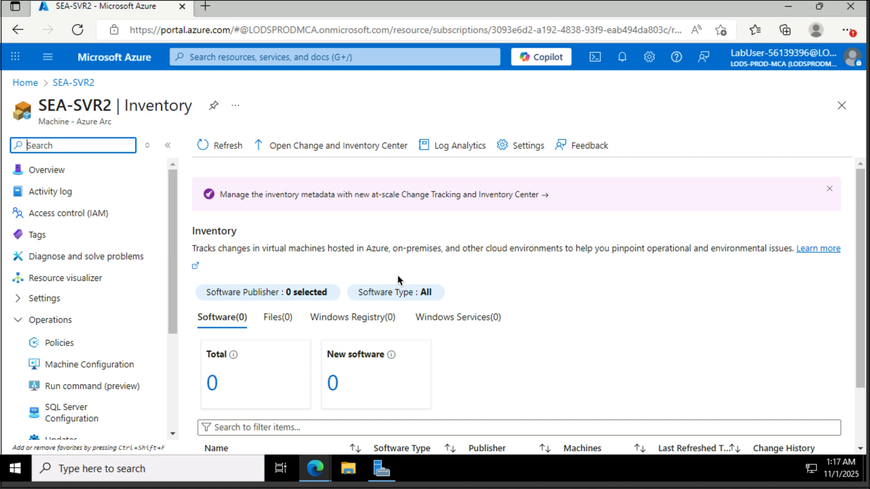
{"action": "left_click", "coordinate": [71, 298]}
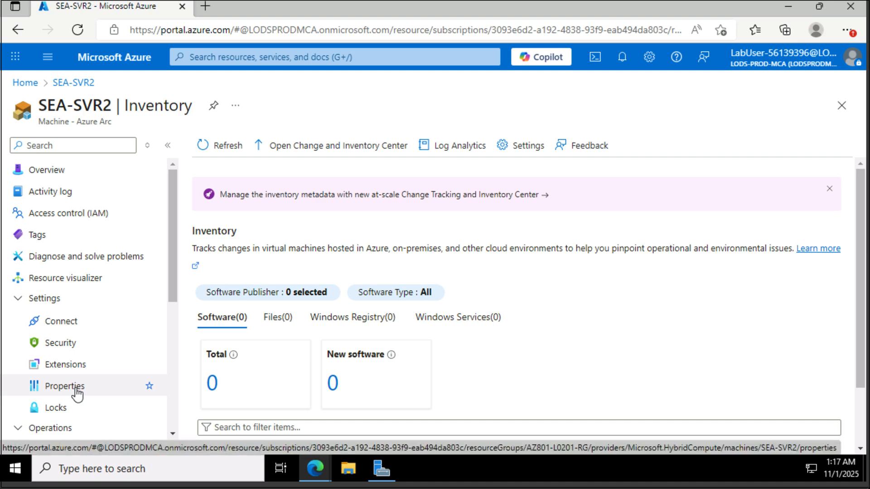
{"action": "left_click", "coordinate": [74, 367]}
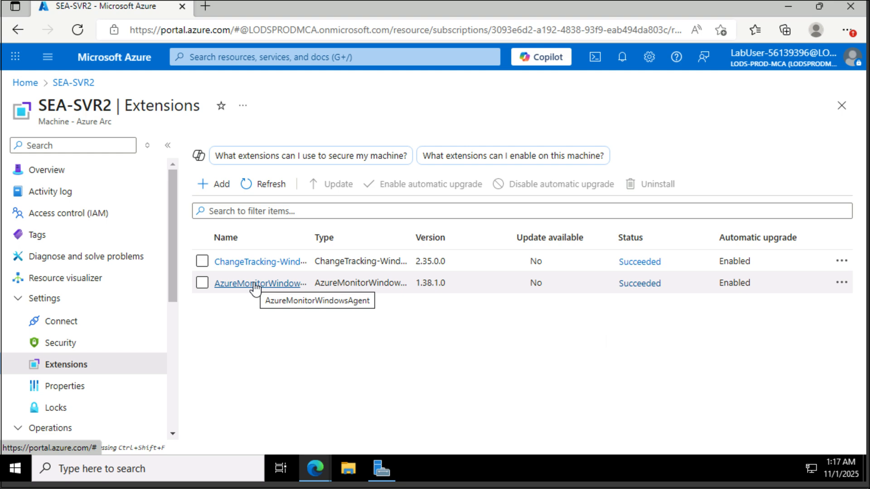
{"action": "scroll", "coordinate": [56, 367], "scroll_direction": "down", "scroll_amount": 6}
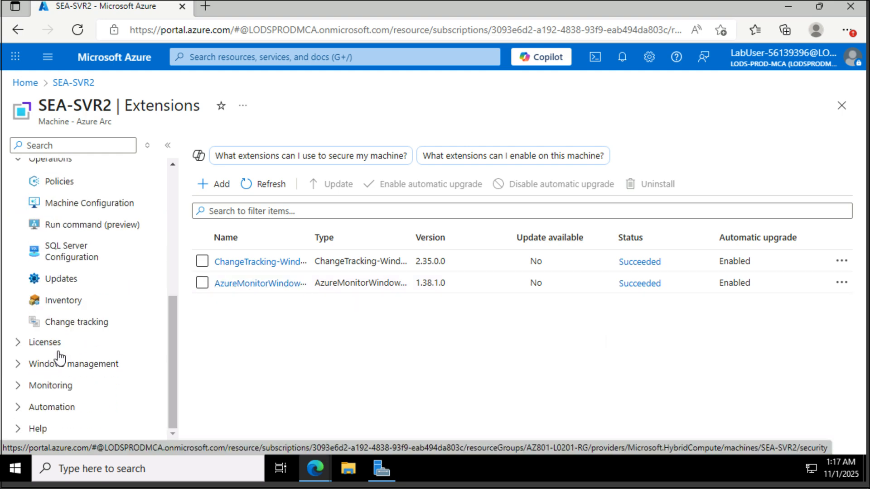
{"action": "left_click", "coordinate": [55, 387]}
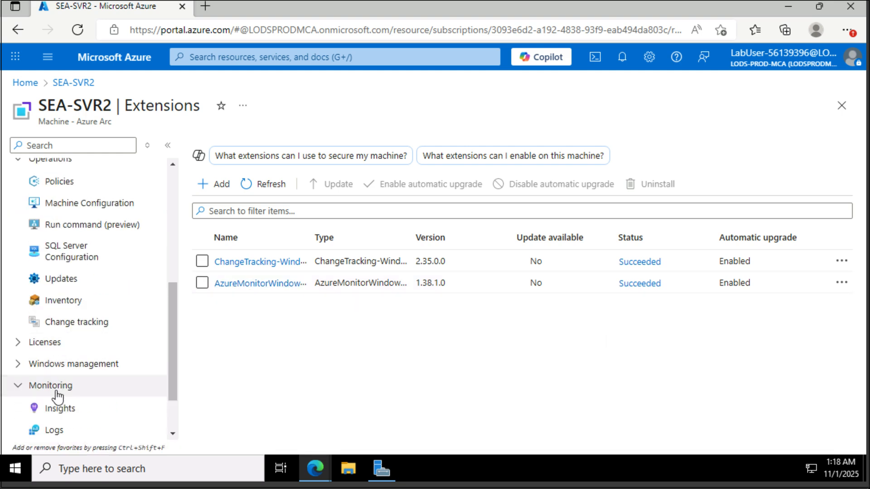
Step: Configure and enable Insights for SEA-SVR2 with the OpenTelemetry metrics option unchecked
{"action": "left_click", "coordinate": [73, 409]}
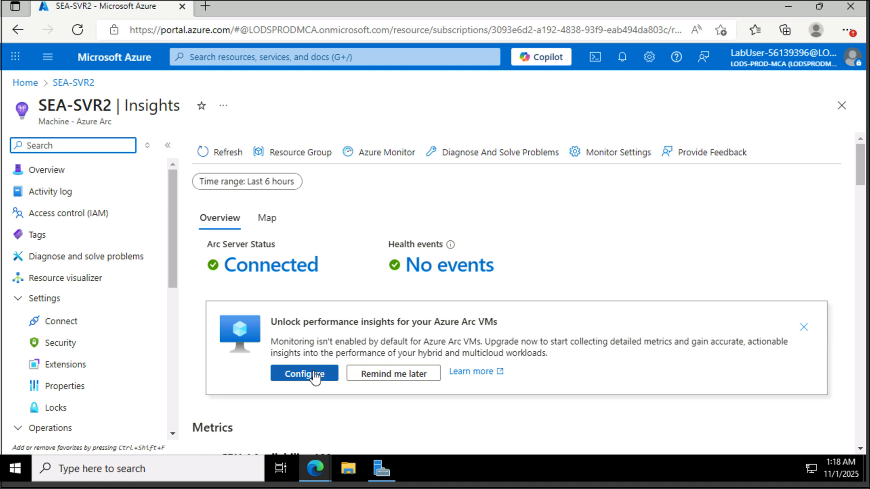
{"action": "left_click", "coordinate": [315, 376]}
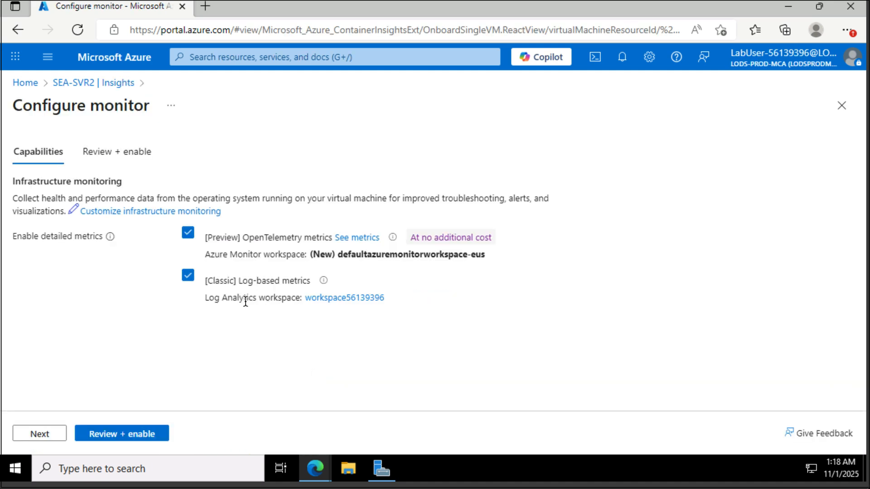
{"action": "left_click", "coordinate": [188, 234]}
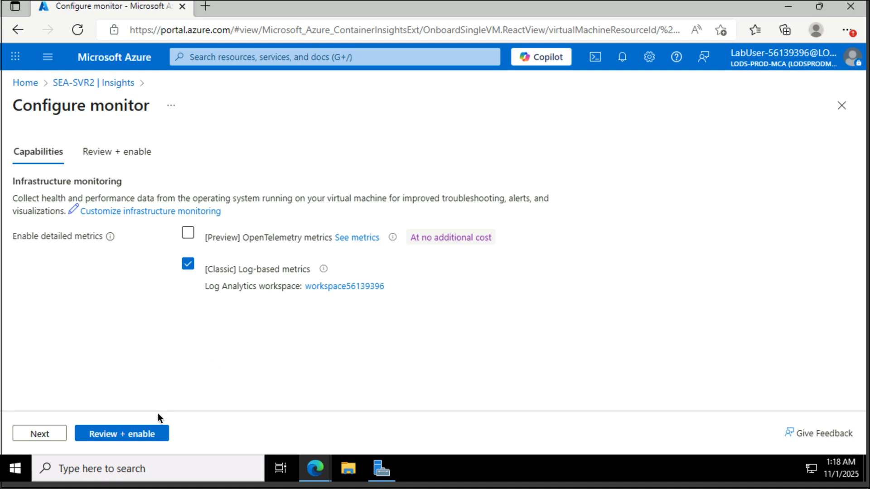
{"action": "left_click", "coordinate": [150, 434]}
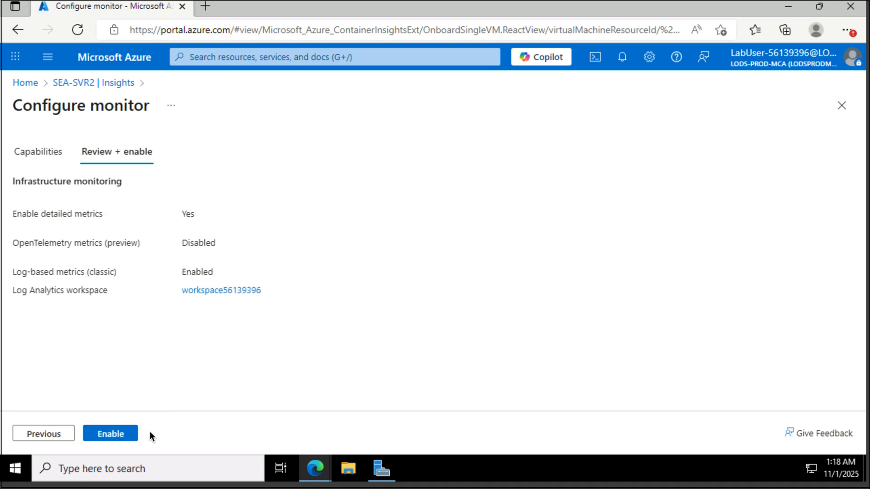
{"action": "left_click", "coordinate": [134, 436]}
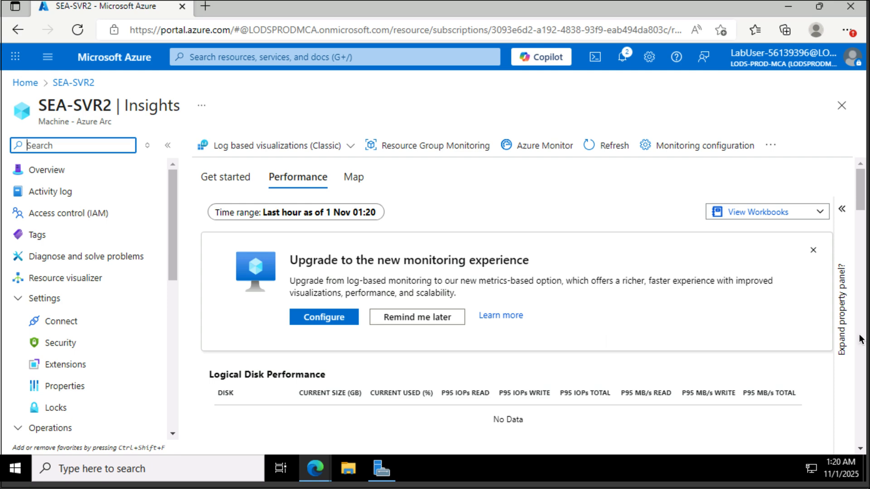
Step: Open Services and set the Windows Update service's startup type to Automatic
{"action": "left_click", "coordinate": [164, 468]}
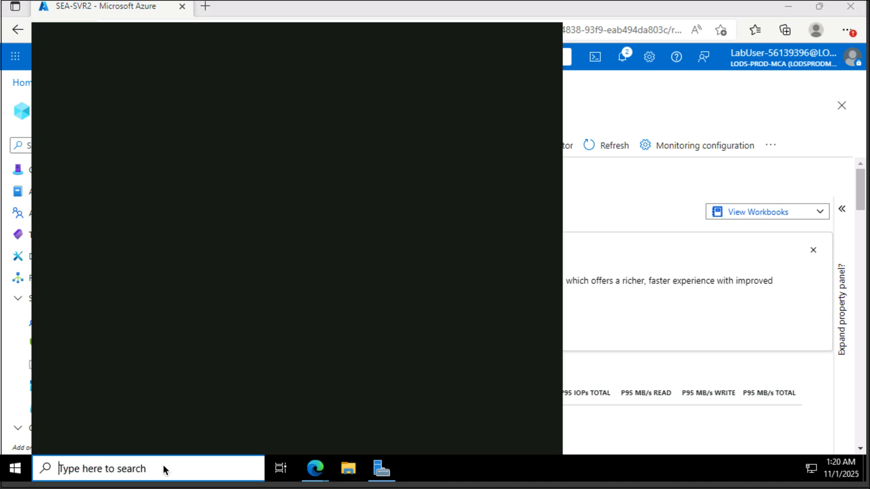
{"action": "type", "text": "serv"}
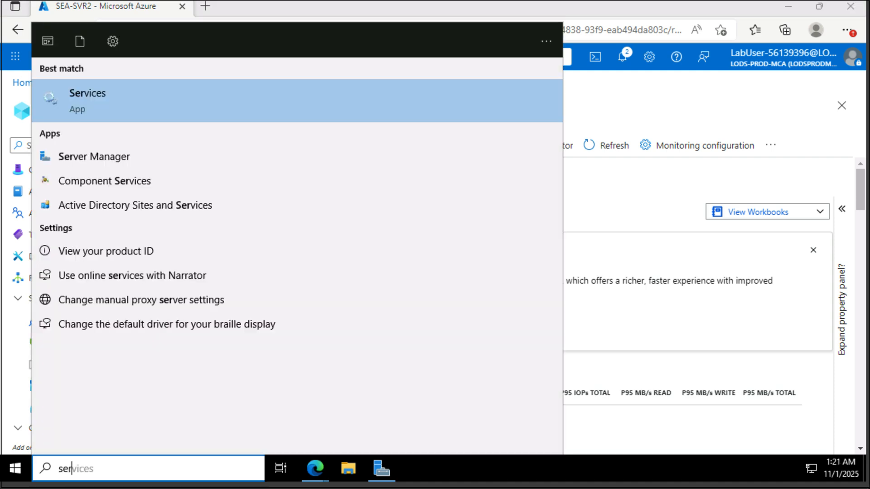
{"action": "left_click", "coordinate": [121, 98]}
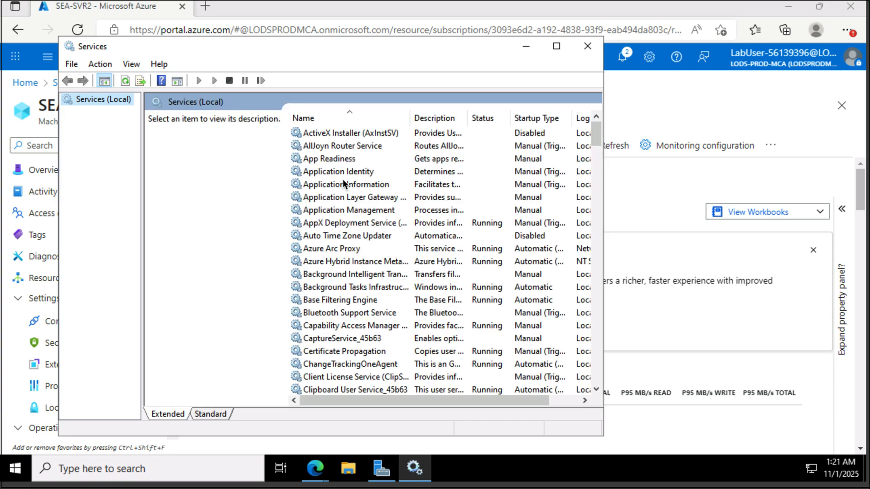
{"action": "scroll", "coordinate": [386, 263], "scroll_direction": "down", "scroll_amount": 20}
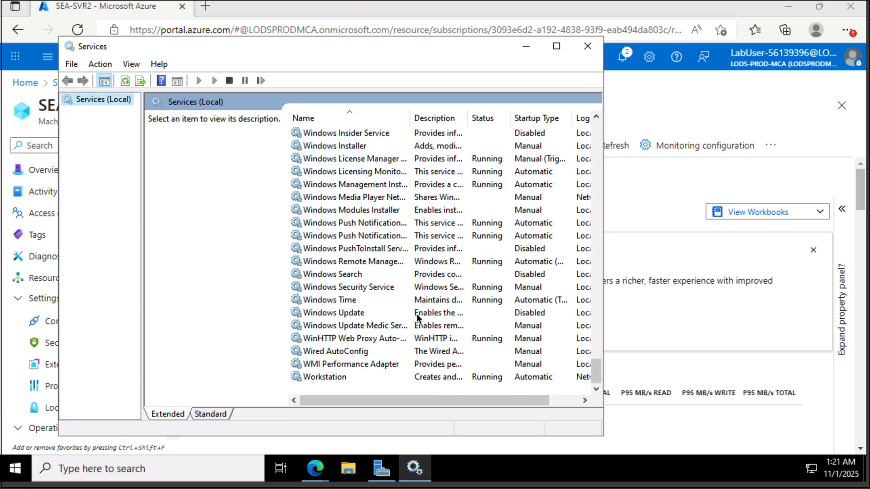
{"action": "right_click", "coordinate": [519, 311]}
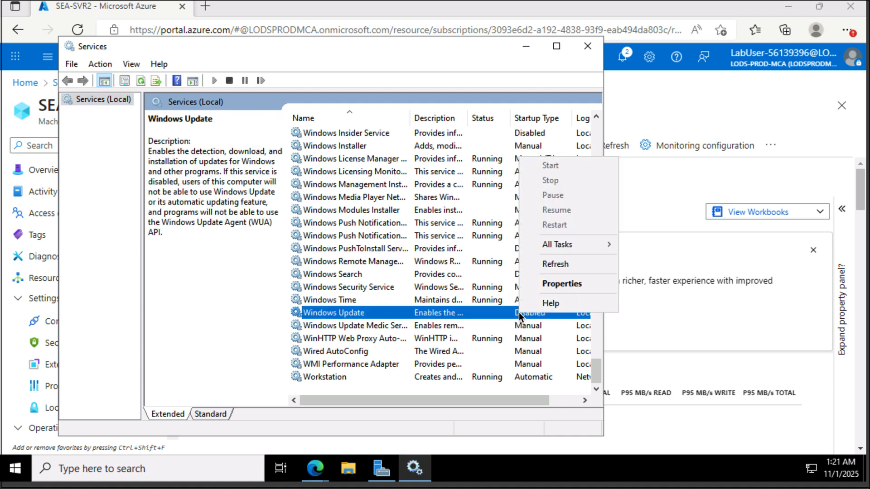
{"action": "left_click", "coordinate": [567, 283]}
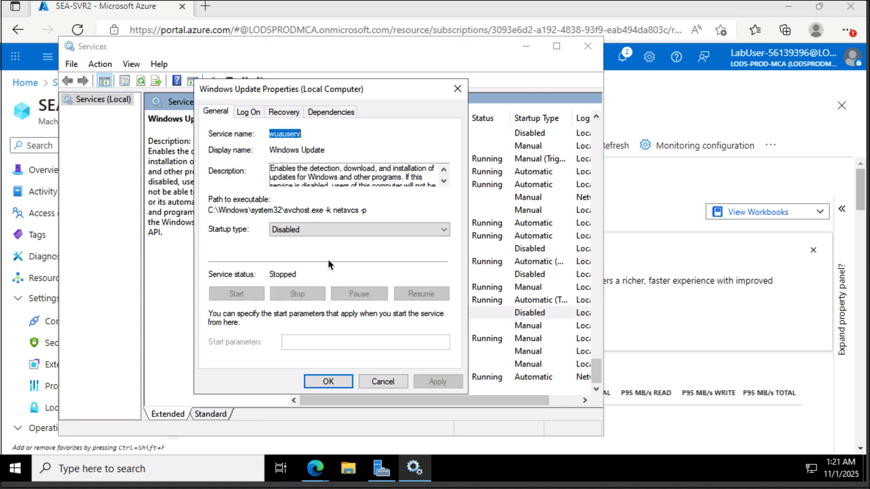
{"action": "left_click", "coordinate": [319, 228]}
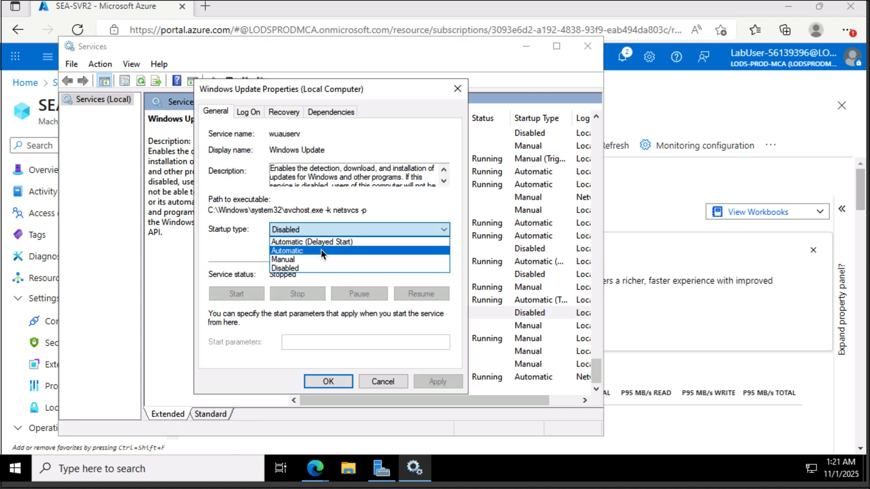
{"action": "left_click", "coordinate": [320, 250]}
{"action": "left_click", "coordinate": [336, 382]}
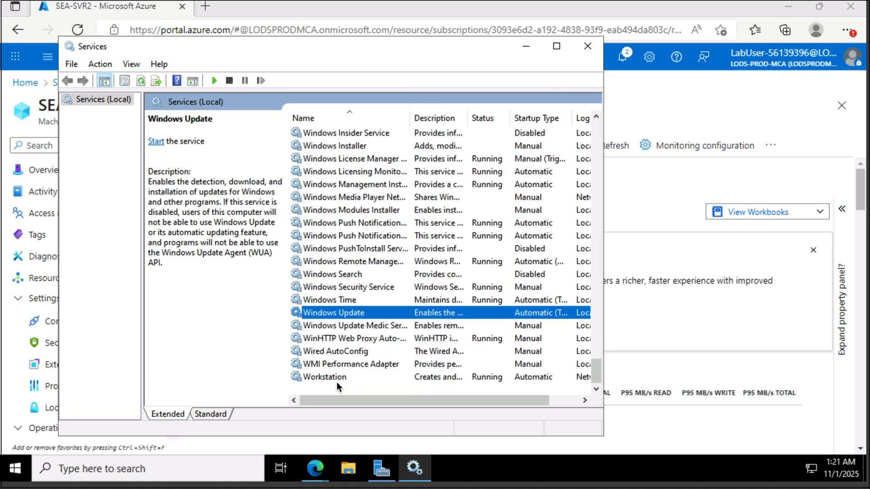
Step: Start the Windows Update service, then close Services
{"action": "right_click", "coordinate": [328, 313]}
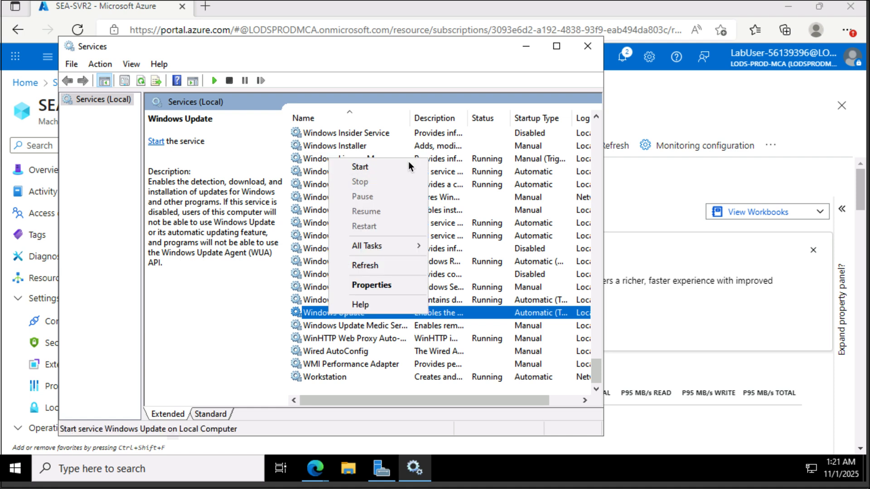
{"action": "left_click", "coordinate": [396, 168]}
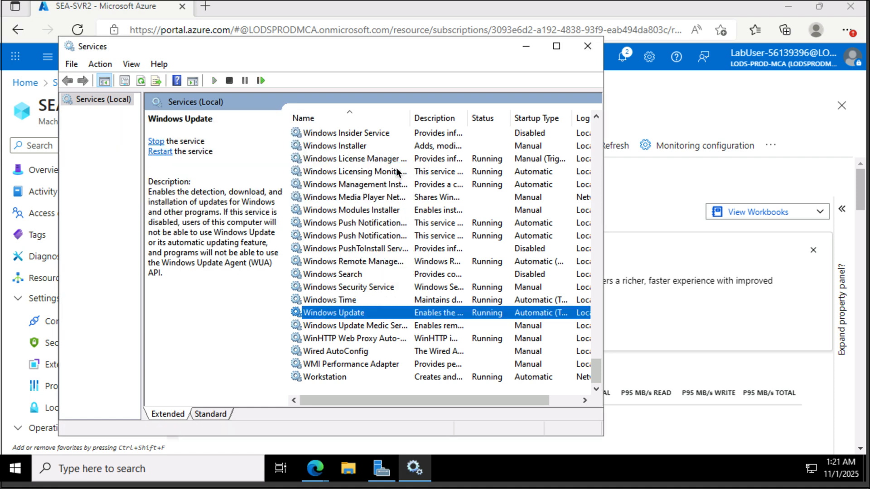
{"action": "left_click", "coordinate": [587, 46]}
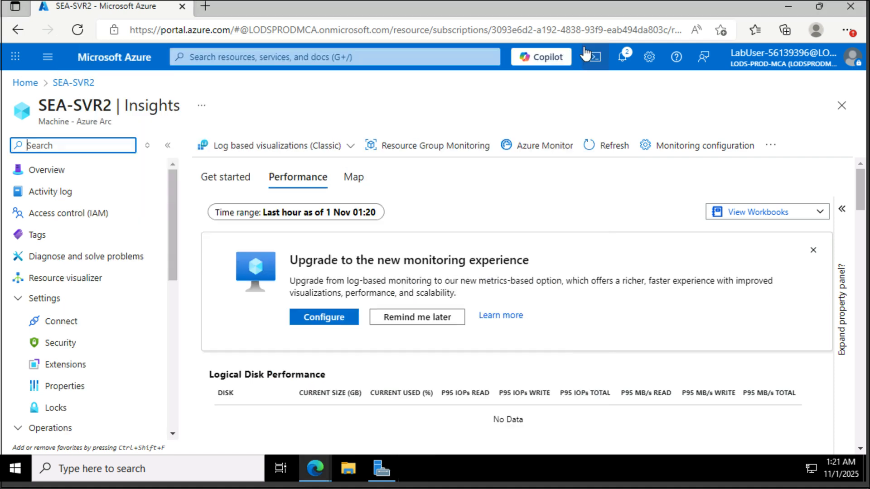
Step: Go to Azure Update Manager's list of managed machines
{"action": "left_click", "coordinate": [377, 60]}
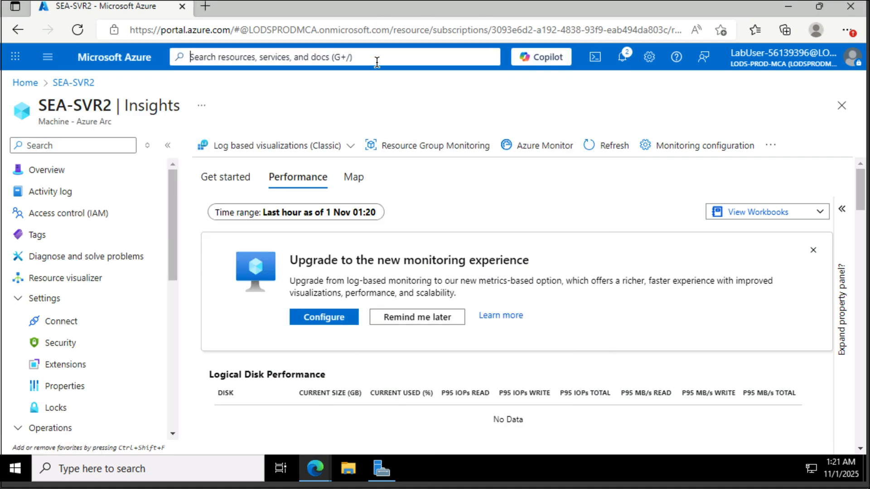
{"action": "type", "text": "azure "}
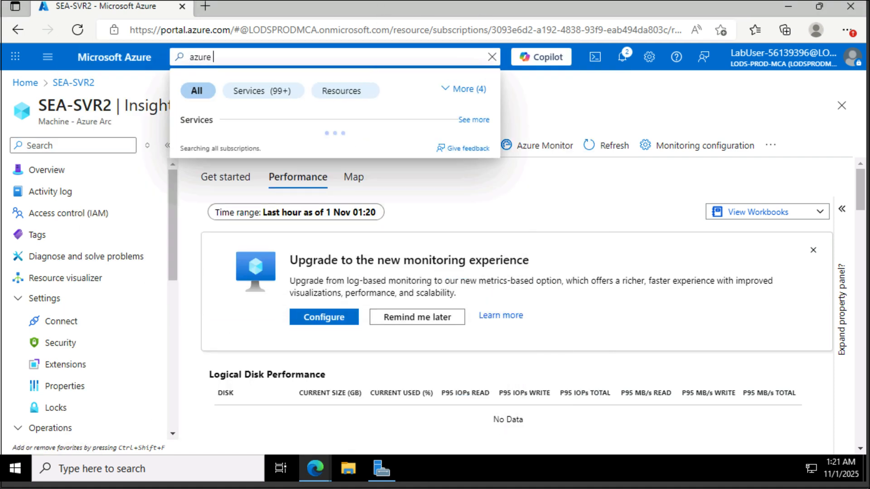
{"action": "type", "text": "update"}
{"action": "type", "text": "mana"}
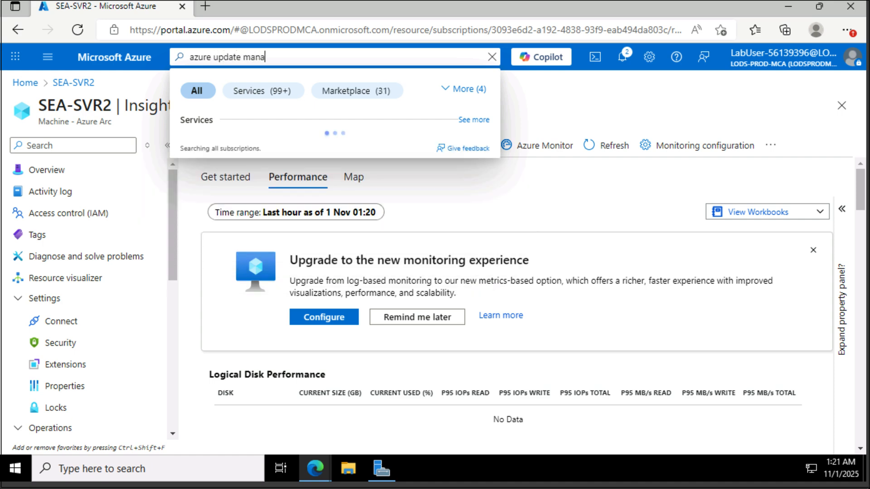
{"action": "left_click", "coordinate": [259, 146]}
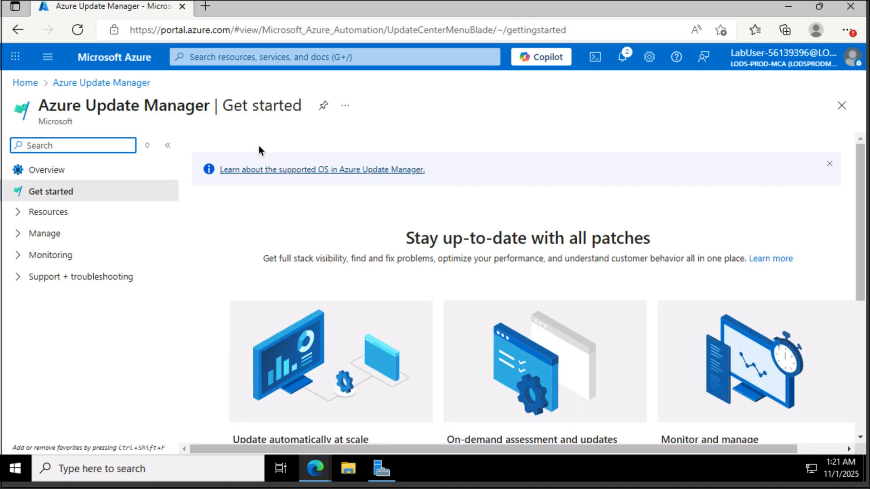
{"action": "left_click", "coordinate": [64, 222]}
{"action": "left_click", "coordinate": [66, 237]}
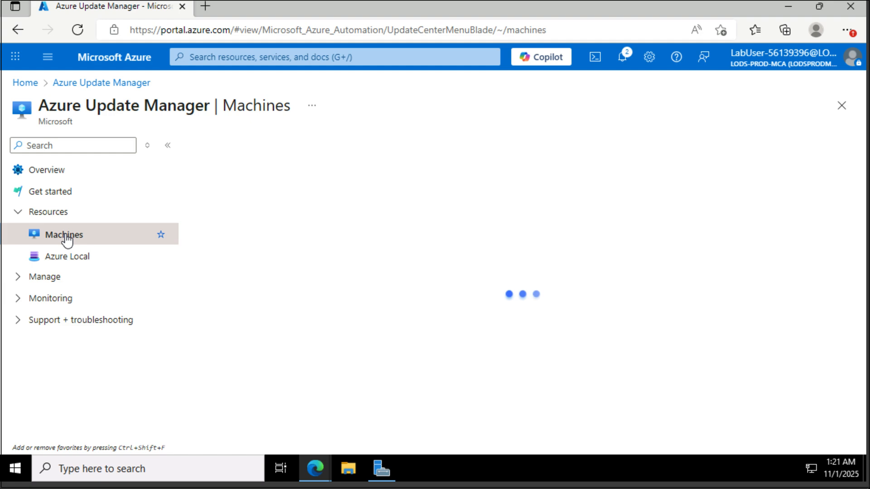
Step: Open SEA-SVR2's update details and choose Enable now for Periodic assessment
{"action": "scroll", "coordinate": [305, 293], "scroll_direction": "down", "scroll_amount": 5}
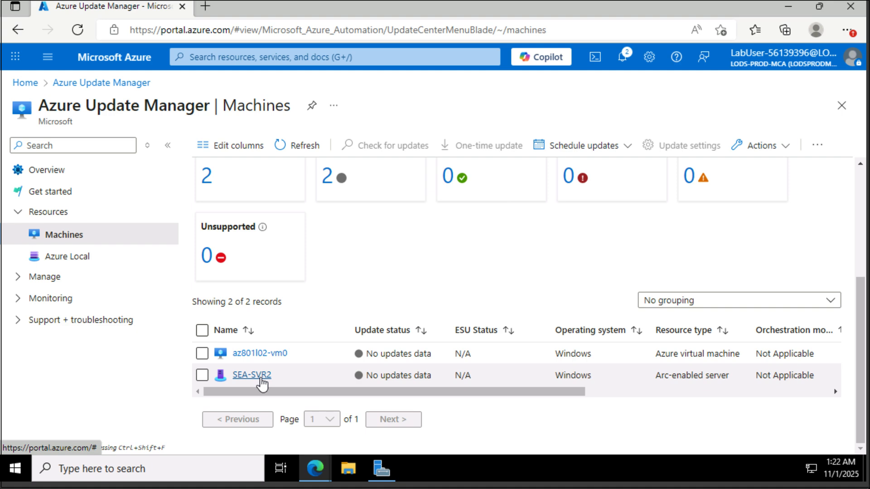
{"action": "left_click", "coordinate": [260, 377]}
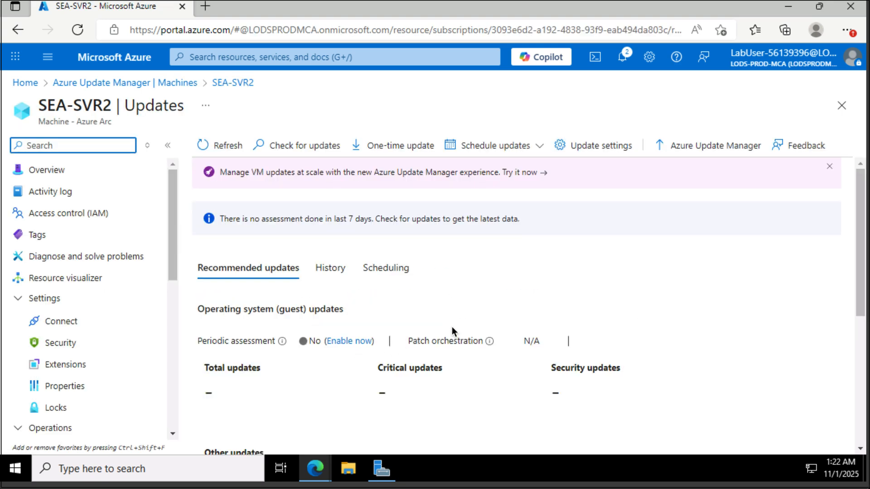
{"action": "scroll", "coordinate": [452, 325], "scroll_direction": "down", "scroll_amount": 1}
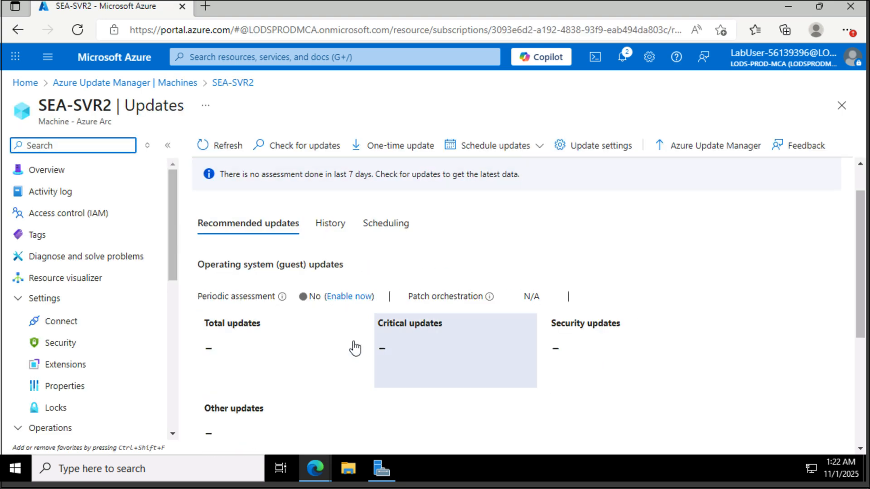
{"action": "left_click", "coordinate": [344, 298]}
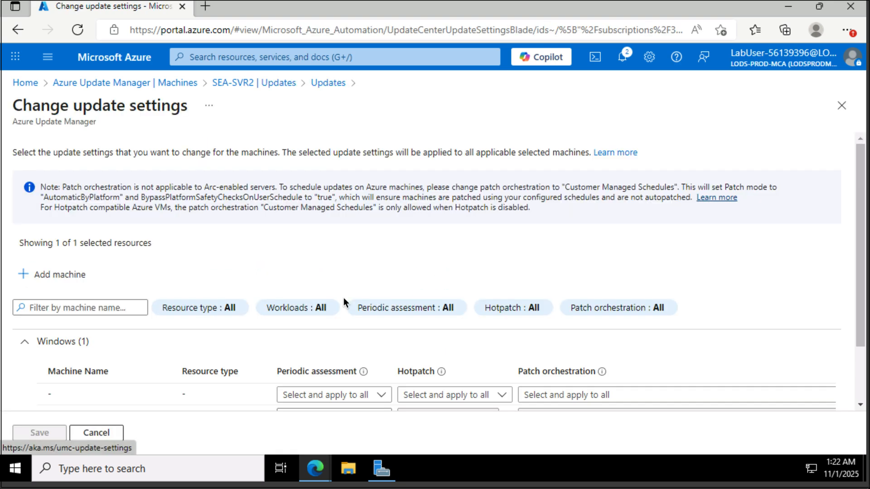
Step: Set SEA-SVR2's Periodic assessment dropdown to Enable and save the update settings
{"action": "scroll", "coordinate": [343, 297], "scroll_direction": "down", "scroll_amount": 3}
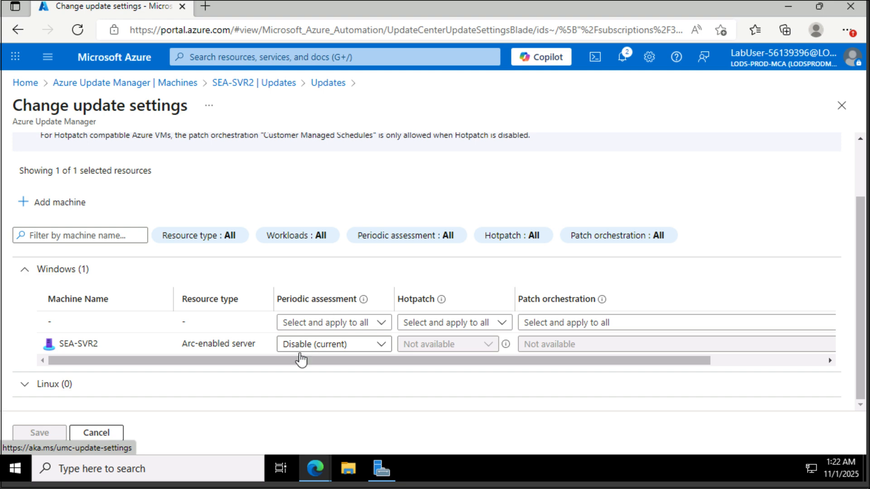
{"action": "left_click", "coordinate": [316, 346]}
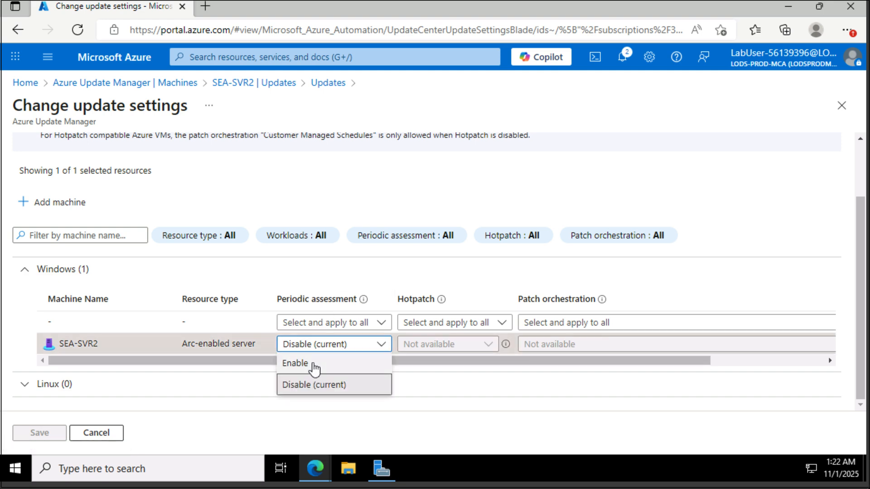
{"action": "left_click", "coordinate": [313, 365]}
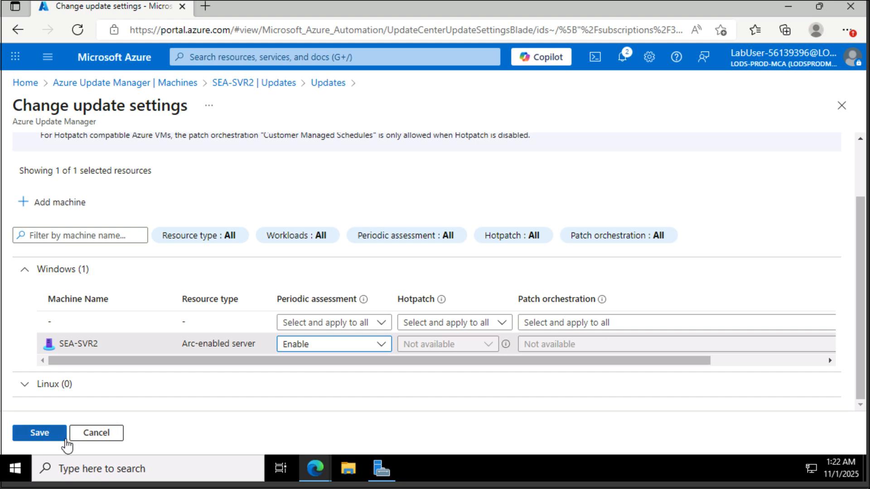
{"action": "left_click", "coordinate": [54, 436]}
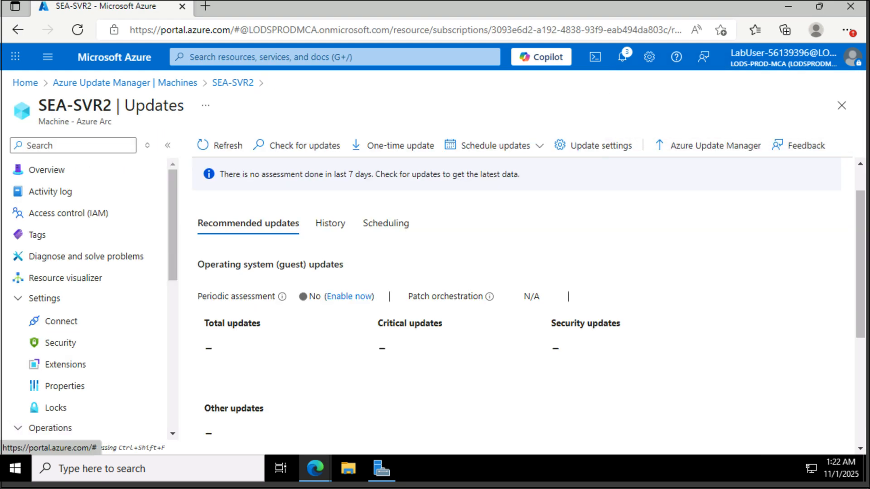
{"action": "scroll", "coordinate": [315, 310], "scroll_direction": "down", "scroll_amount": 1}
{"action": "scroll", "coordinate": [316, 310], "scroll_direction": "up", "scroll_amount": 2}
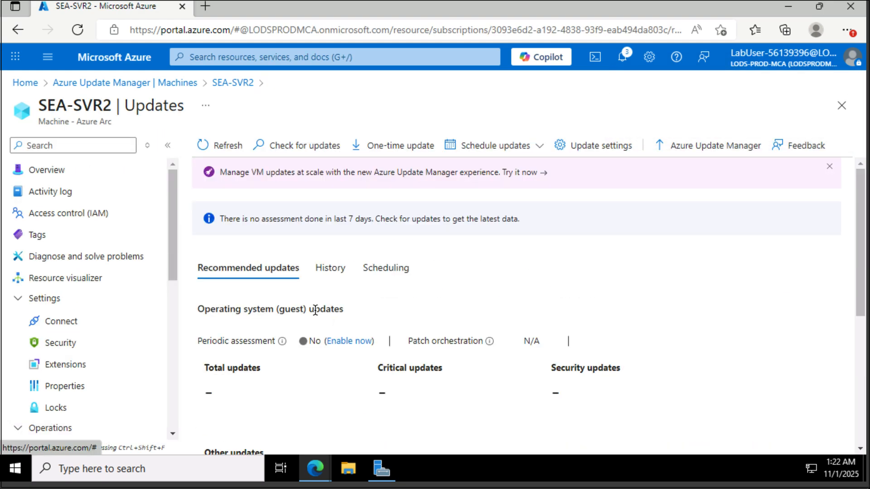
{"action": "scroll", "coordinate": [87, 334], "scroll_direction": "down", "scroll_amount": 5}
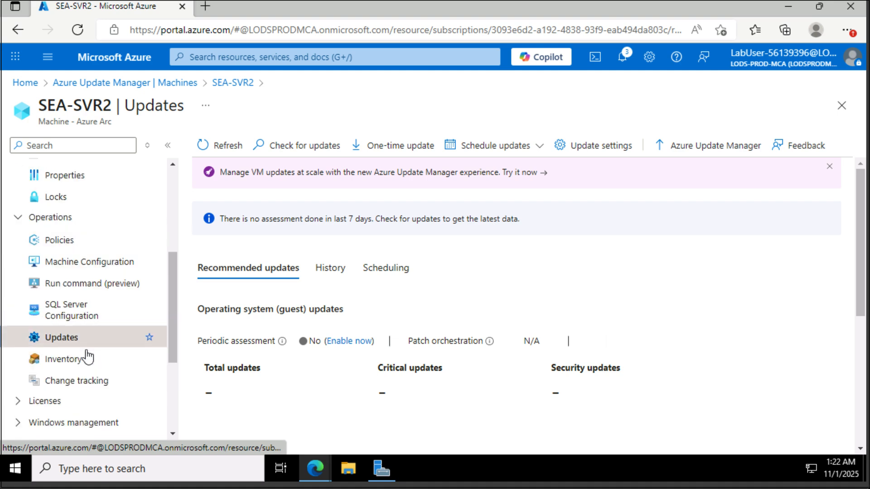
Step: Refresh and run Check for updates on SEA-SVR2, reviewing the 5 updates found (2 security, 3 other)
{"action": "left_click", "coordinate": [233, 148]}
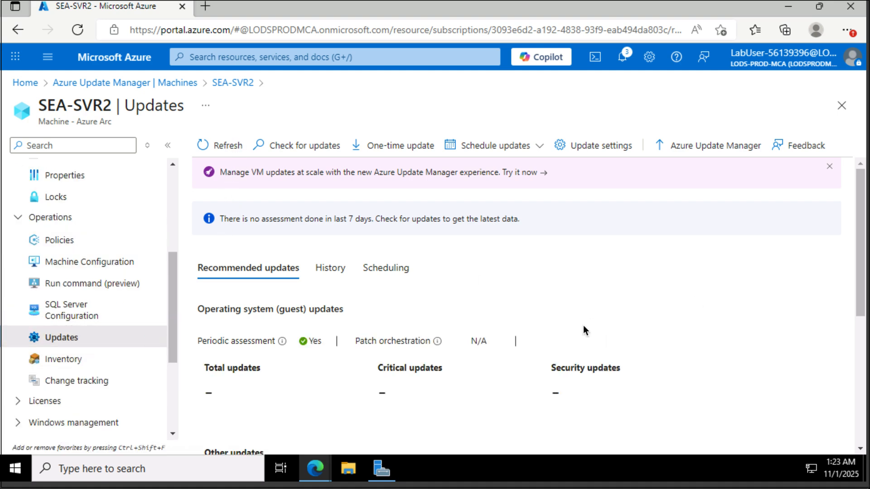
{"action": "left_click", "coordinate": [316, 156]}
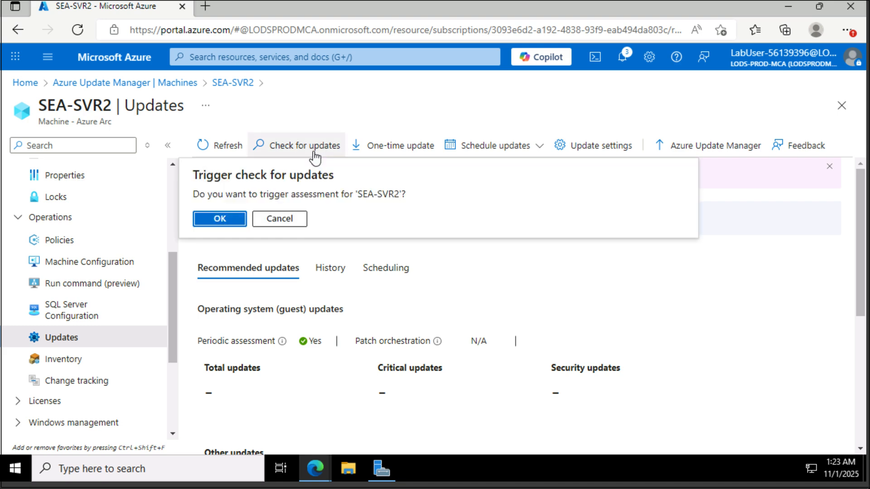
{"action": "left_click", "coordinate": [235, 218]}
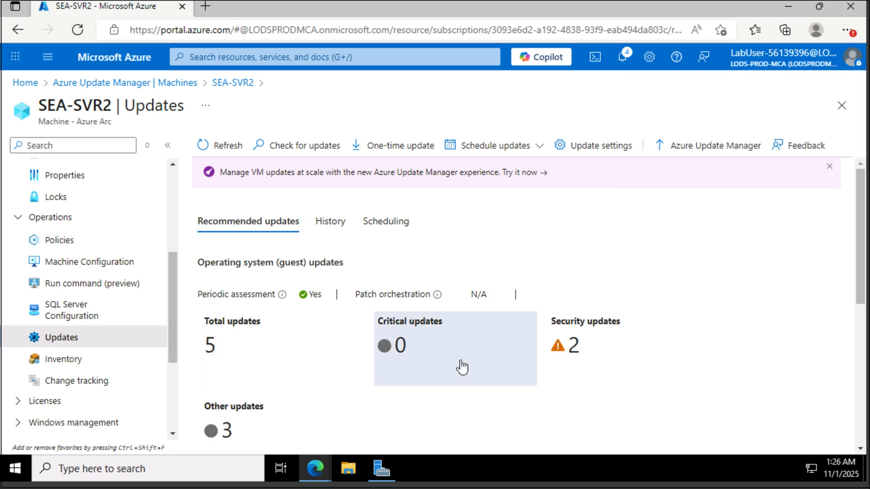
{"action": "scroll", "coordinate": [461, 365], "scroll_direction": "down", "scroll_amount": 4}
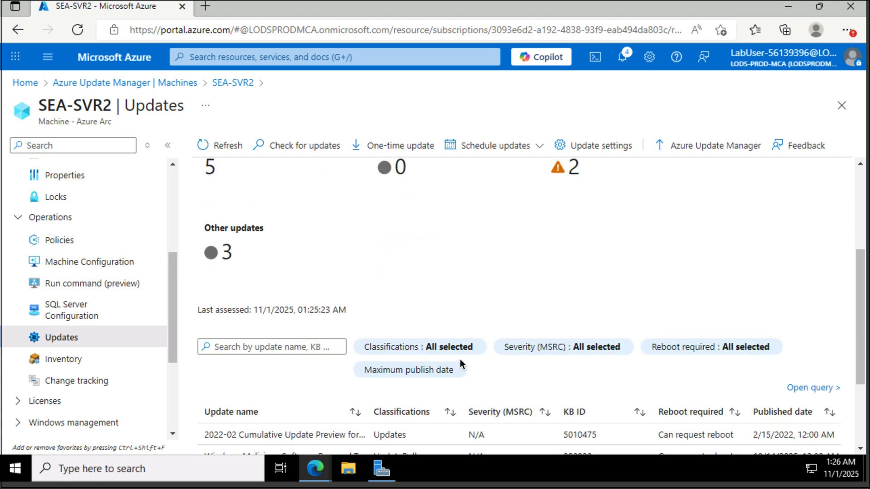
{"action": "scroll", "coordinate": [460, 359], "scroll_direction": "down", "scroll_amount": 2}
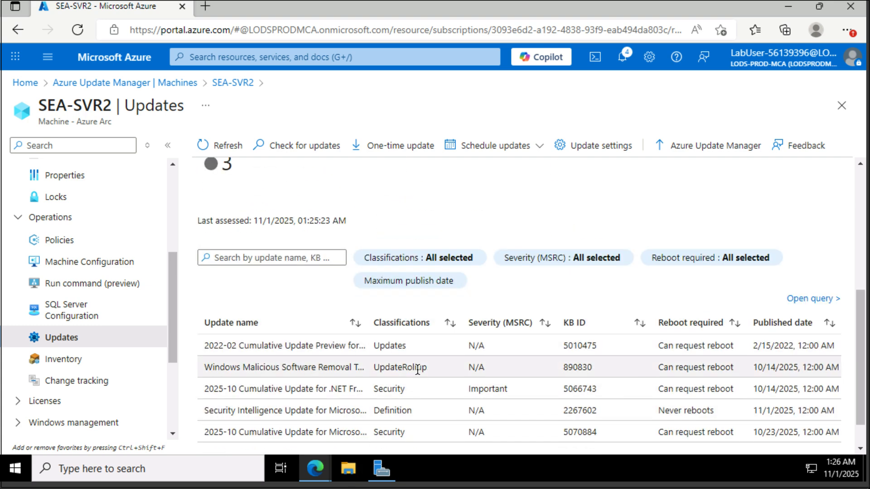
{"action": "scroll", "coordinate": [417, 370], "scroll_direction": "up", "scroll_amount": 6}
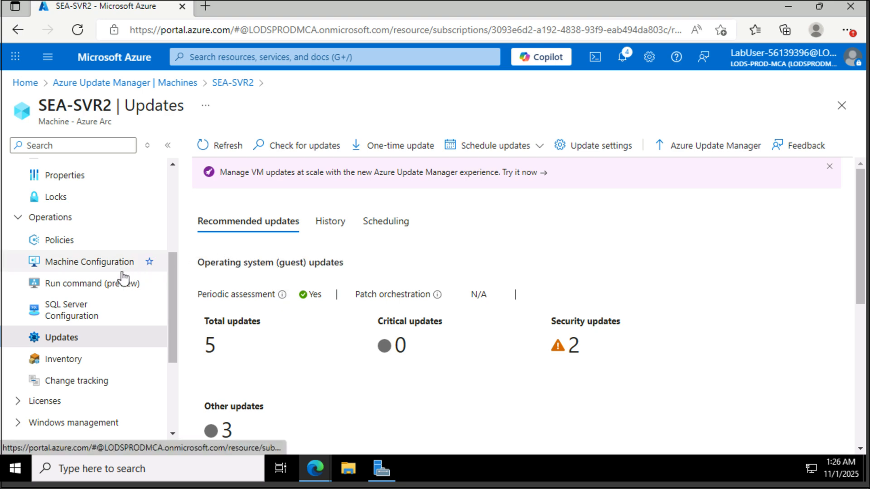
{"action": "scroll", "coordinate": [108, 300], "scroll_direction": "down", "scroll_amount": 3}
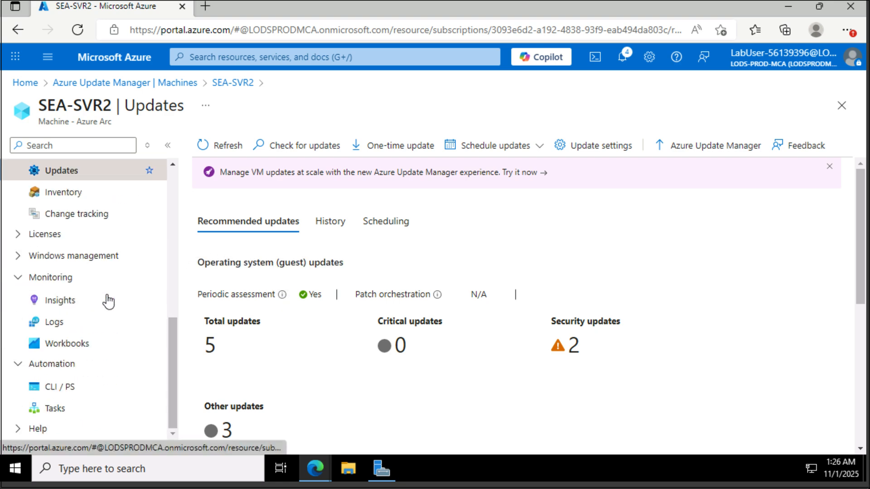
Step: Review SEA-SVR2's Insights disk, CPU, memory and network charts, then switch to the Map tab
{"action": "left_click", "coordinate": [78, 299]}
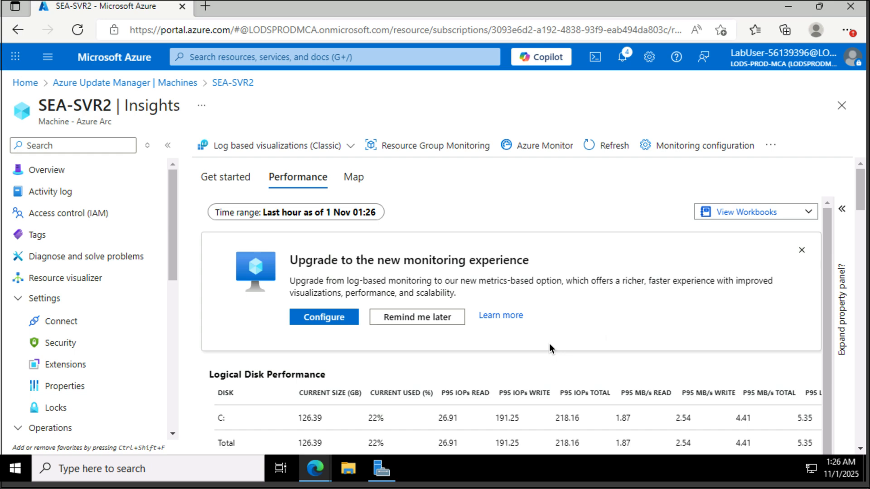
{"action": "left_click", "coordinate": [859, 334]}
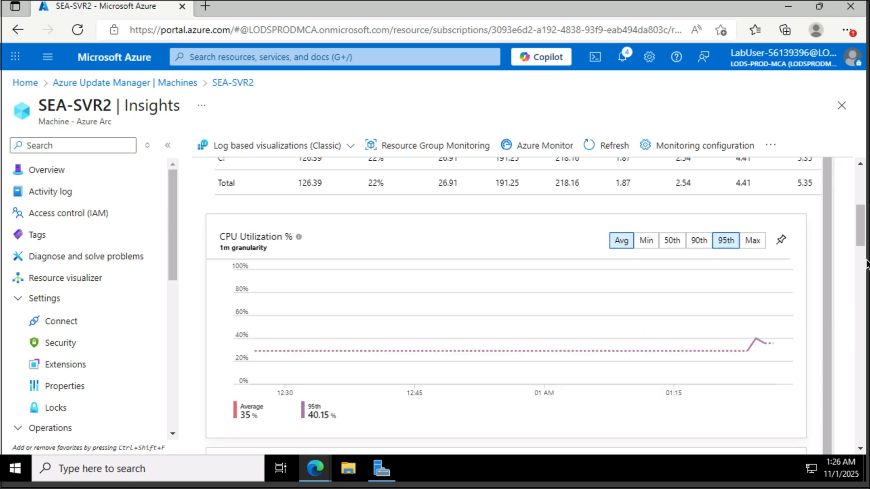
{"action": "left_click", "coordinate": [860, 204]}
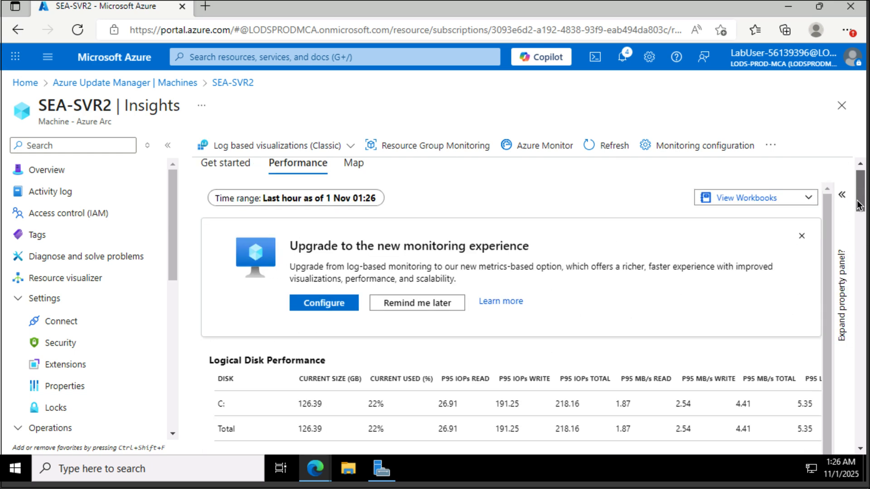
{"action": "scroll", "coordinate": [859, 205], "scroll_direction": "down", "scroll_amount": 8}
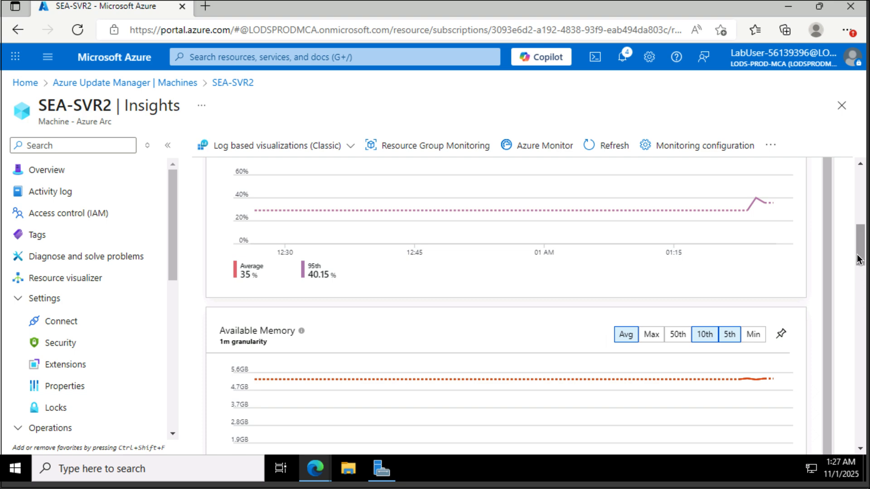
{"action": "left_click_drag", "start_coordinate": [857, 259], "coordinate": [846, 442]}
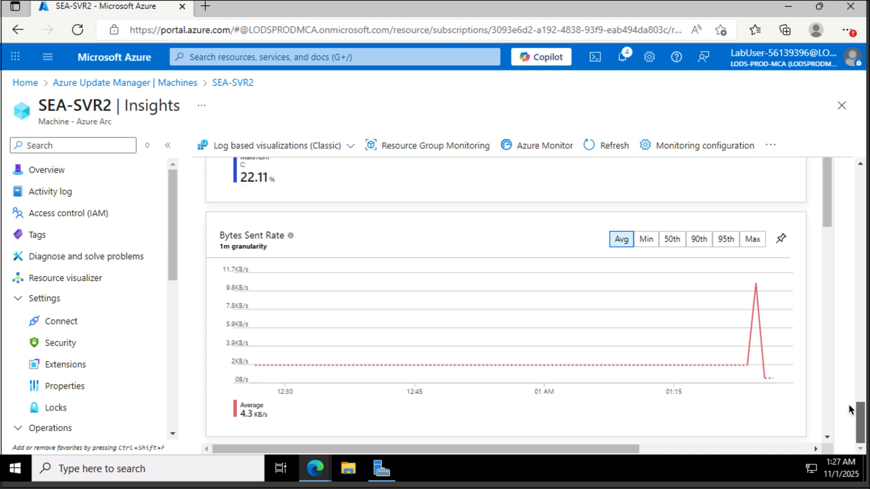
{"action": "left_click_drag", "start_coordinate": [849, 404], "coordinate": [847, 178]}
{"action": "left_click", "coordinate": [357, 179]}
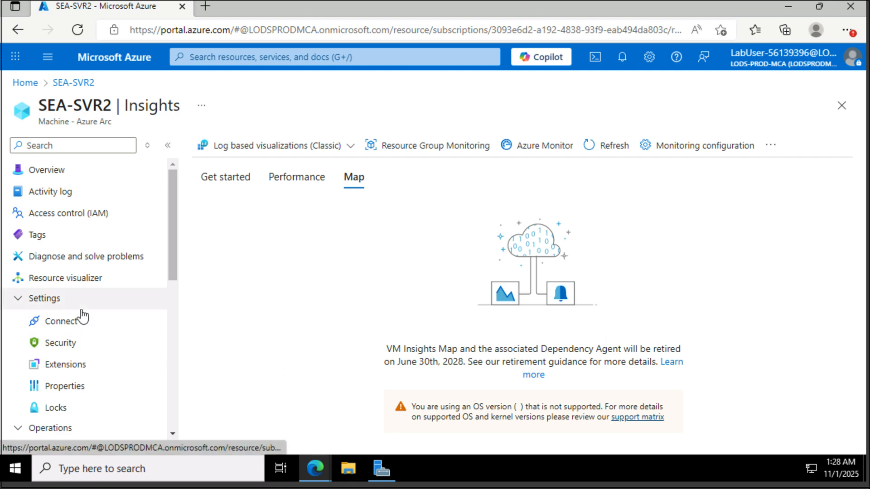
{"action": "scroll", "coordinate": [82, 315], "scroll_direction": "down", "scroll_amount": 5}
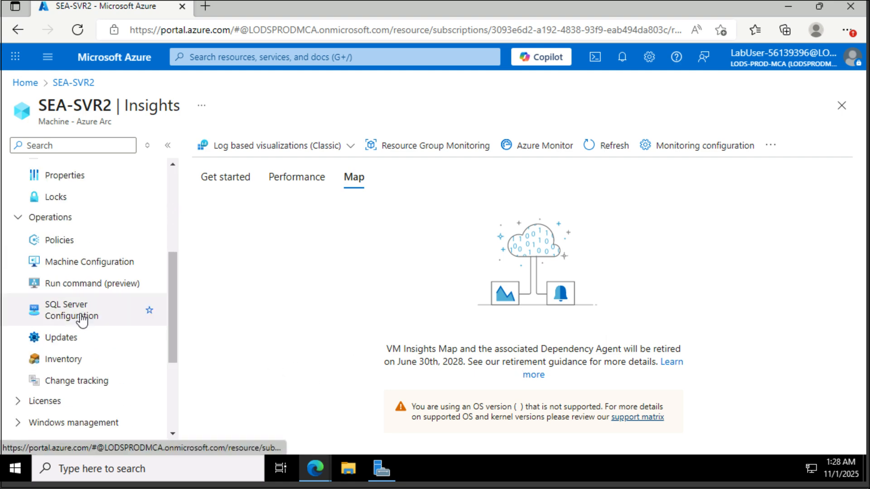
Step: Open SEA-SVR2's Inventory and show its Software table of 5 apps, including Git and Microsoft Edge
{"action": "left_click", "coordinate": [87, 361]}
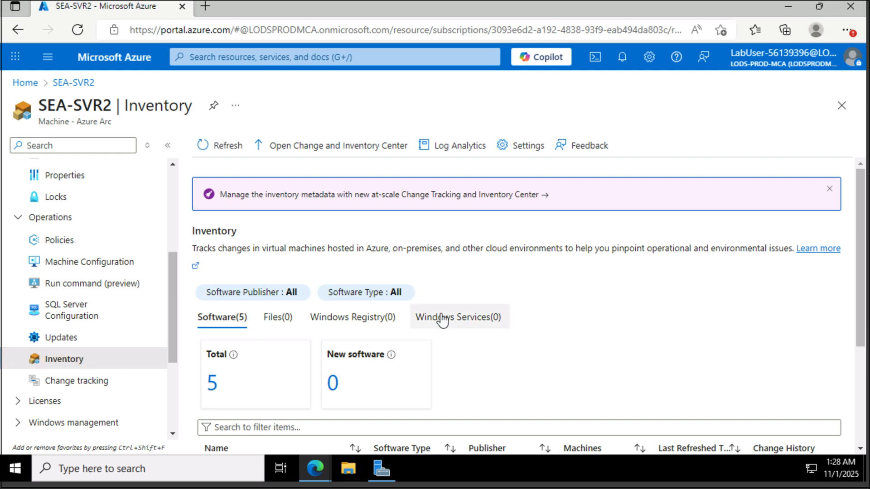
{"action": "scroll", "coordinate": [442, 320], "scroll_direction": "down", "scroll_amount": 4}
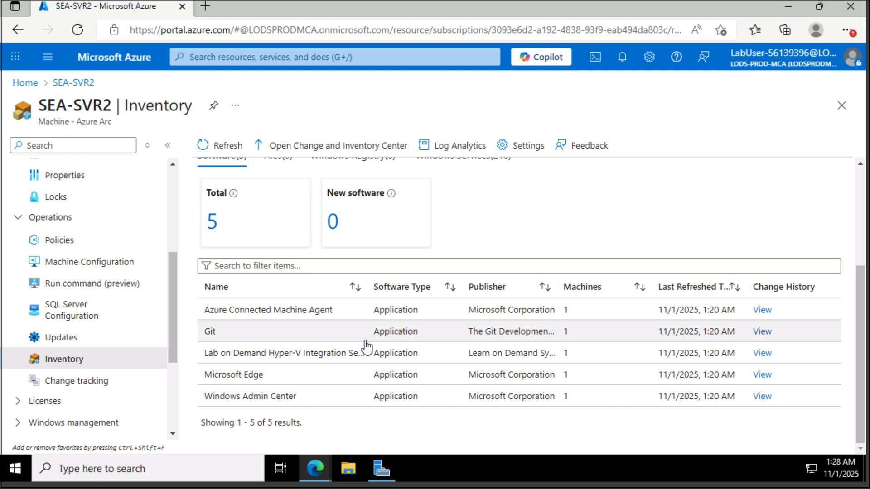
{"action": "scroll", "coordinate": [366, 347], "scroll_direction": "up", "scroll_amount": 4}
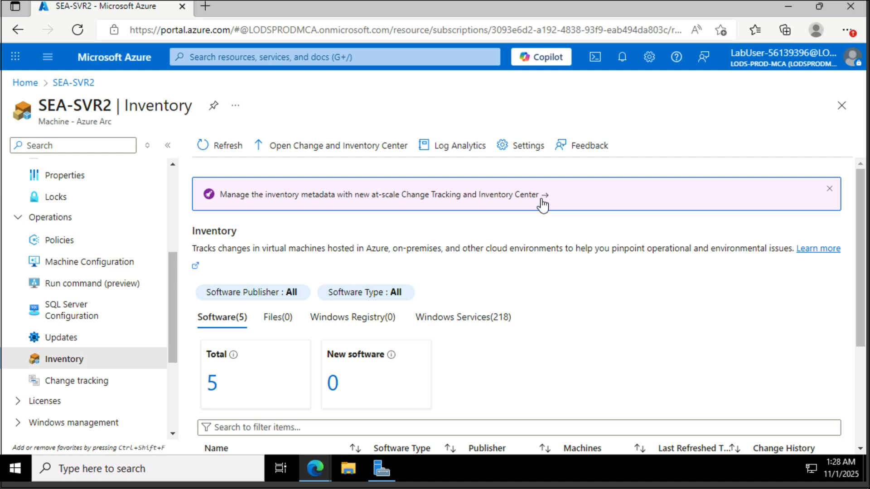
{"action": "scroll", "coordinate": [571, 243], "scroll_direction": "down", "scroll_amount": 3}
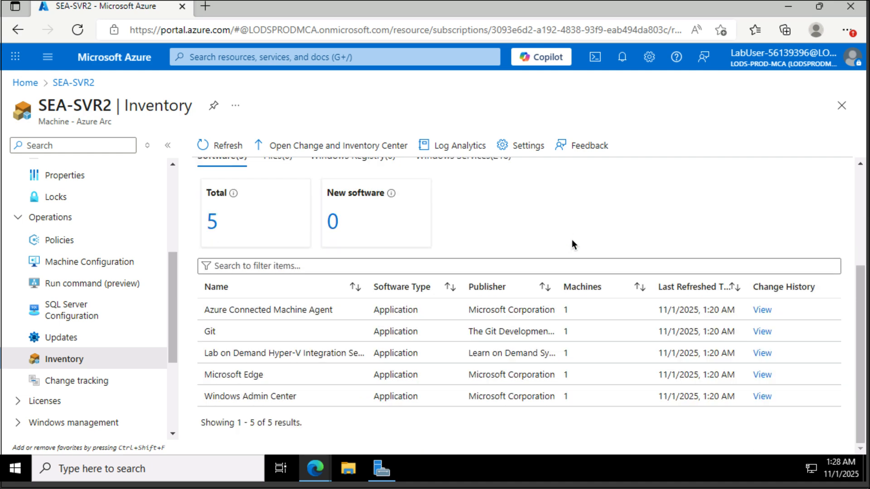